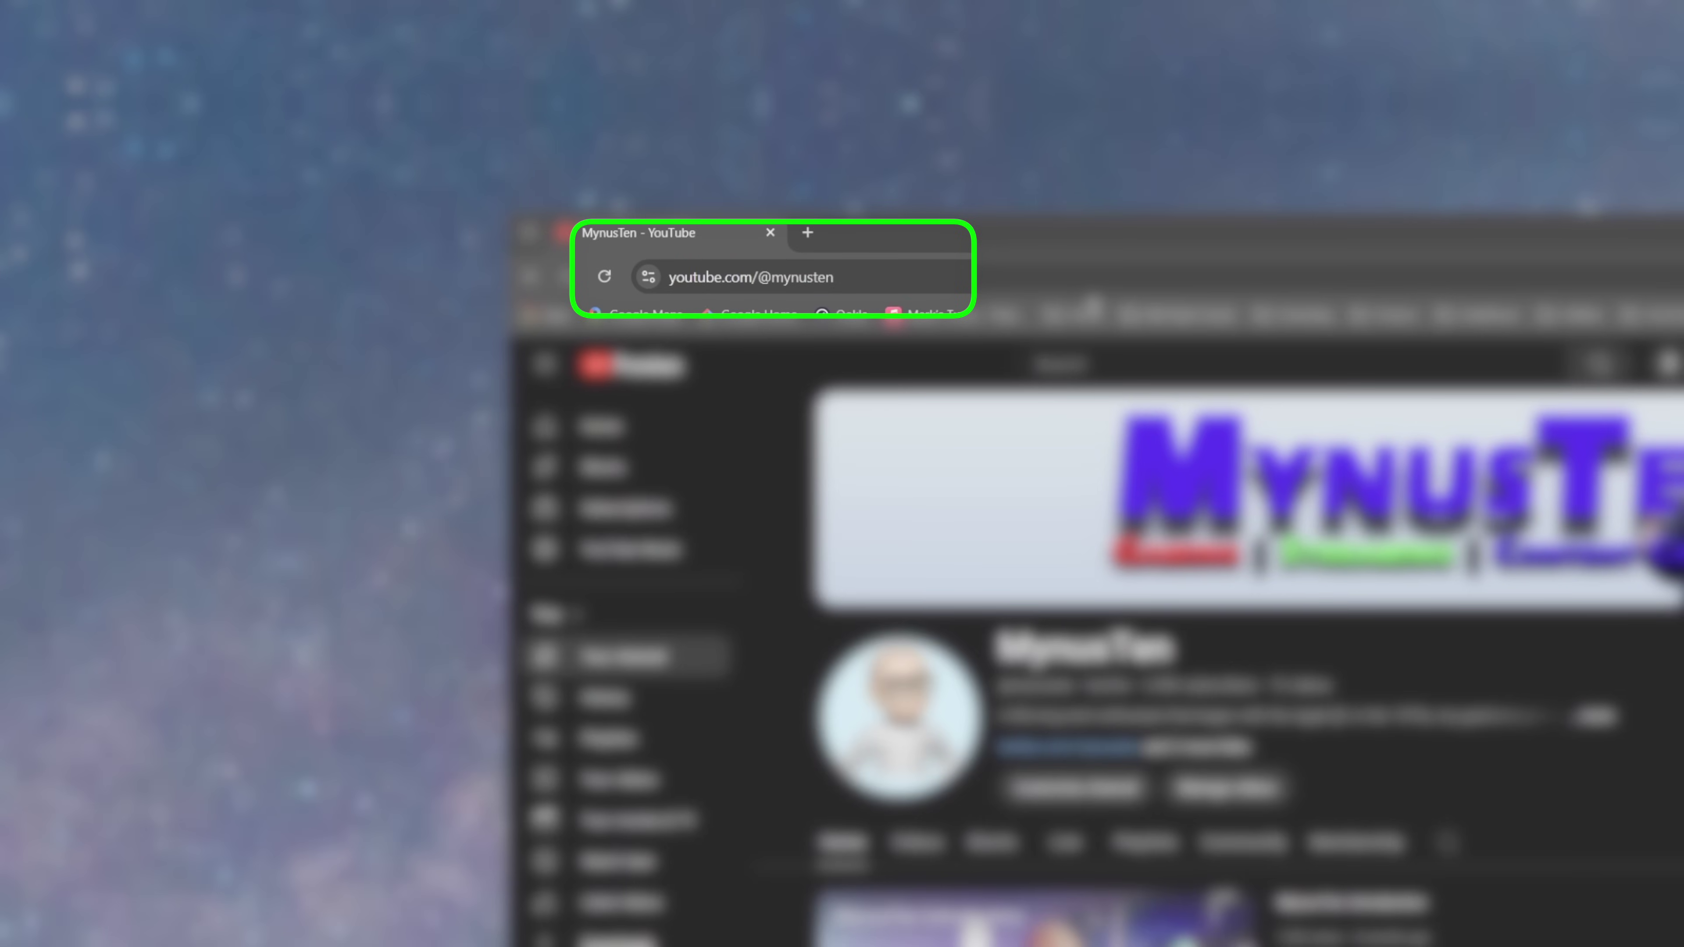
- Google 'asus rog motherboard support' and open the 'Official Support | ROG Global - ASUS' result
left_click(1040, 296)
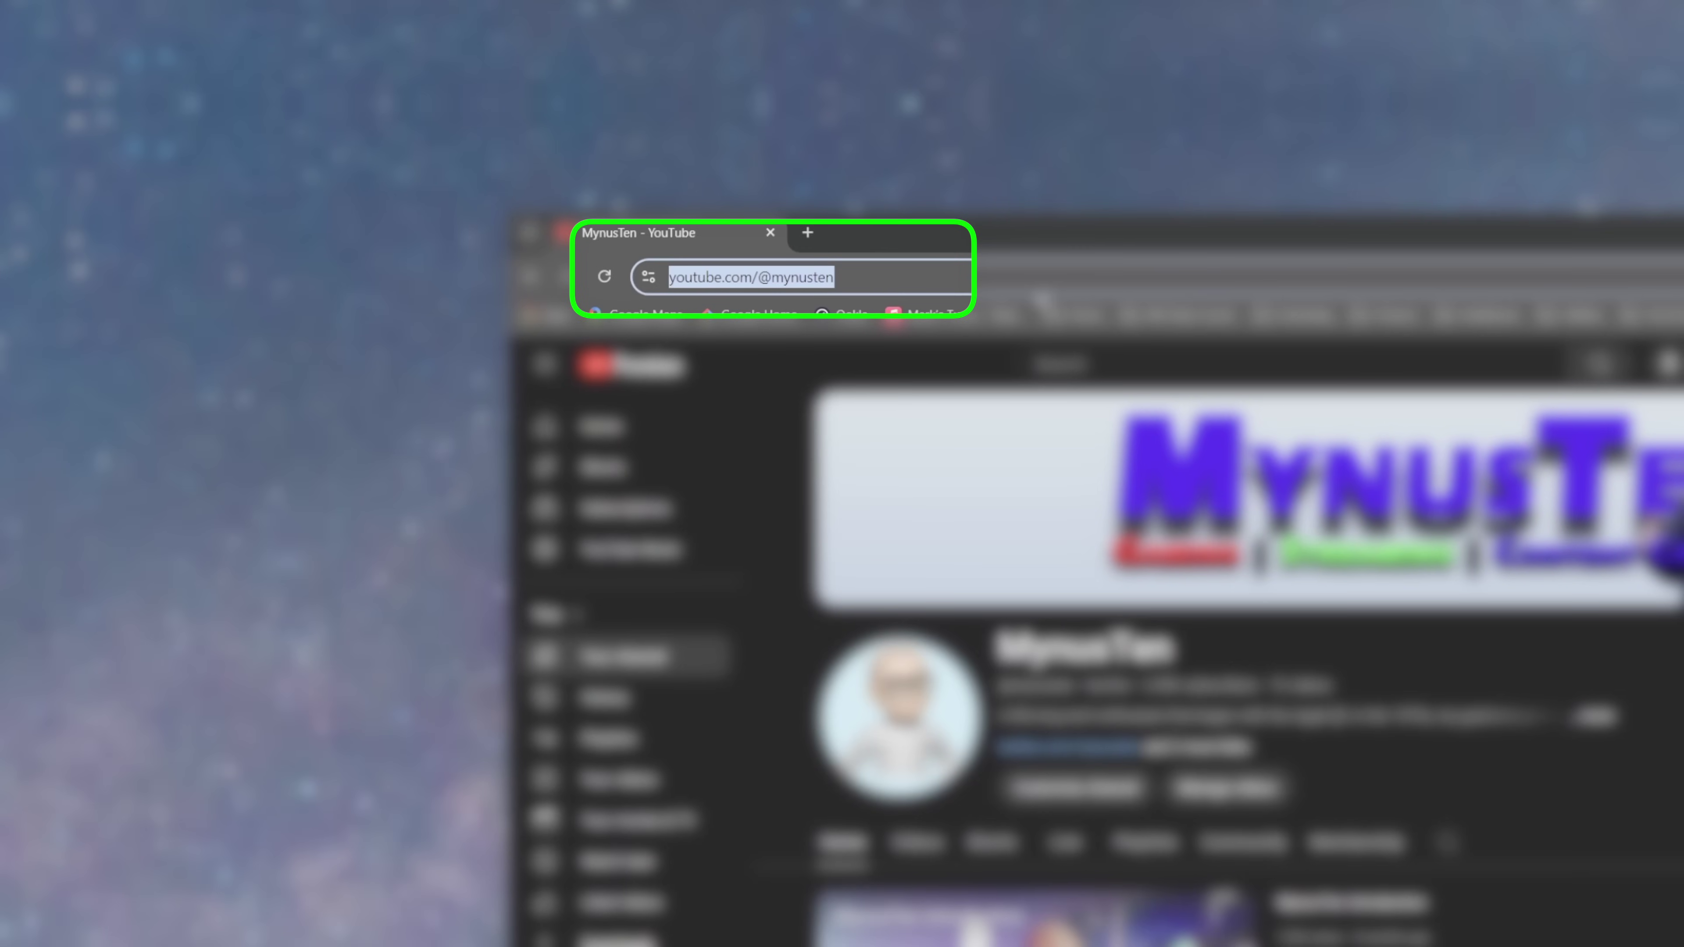
type("asus ro")
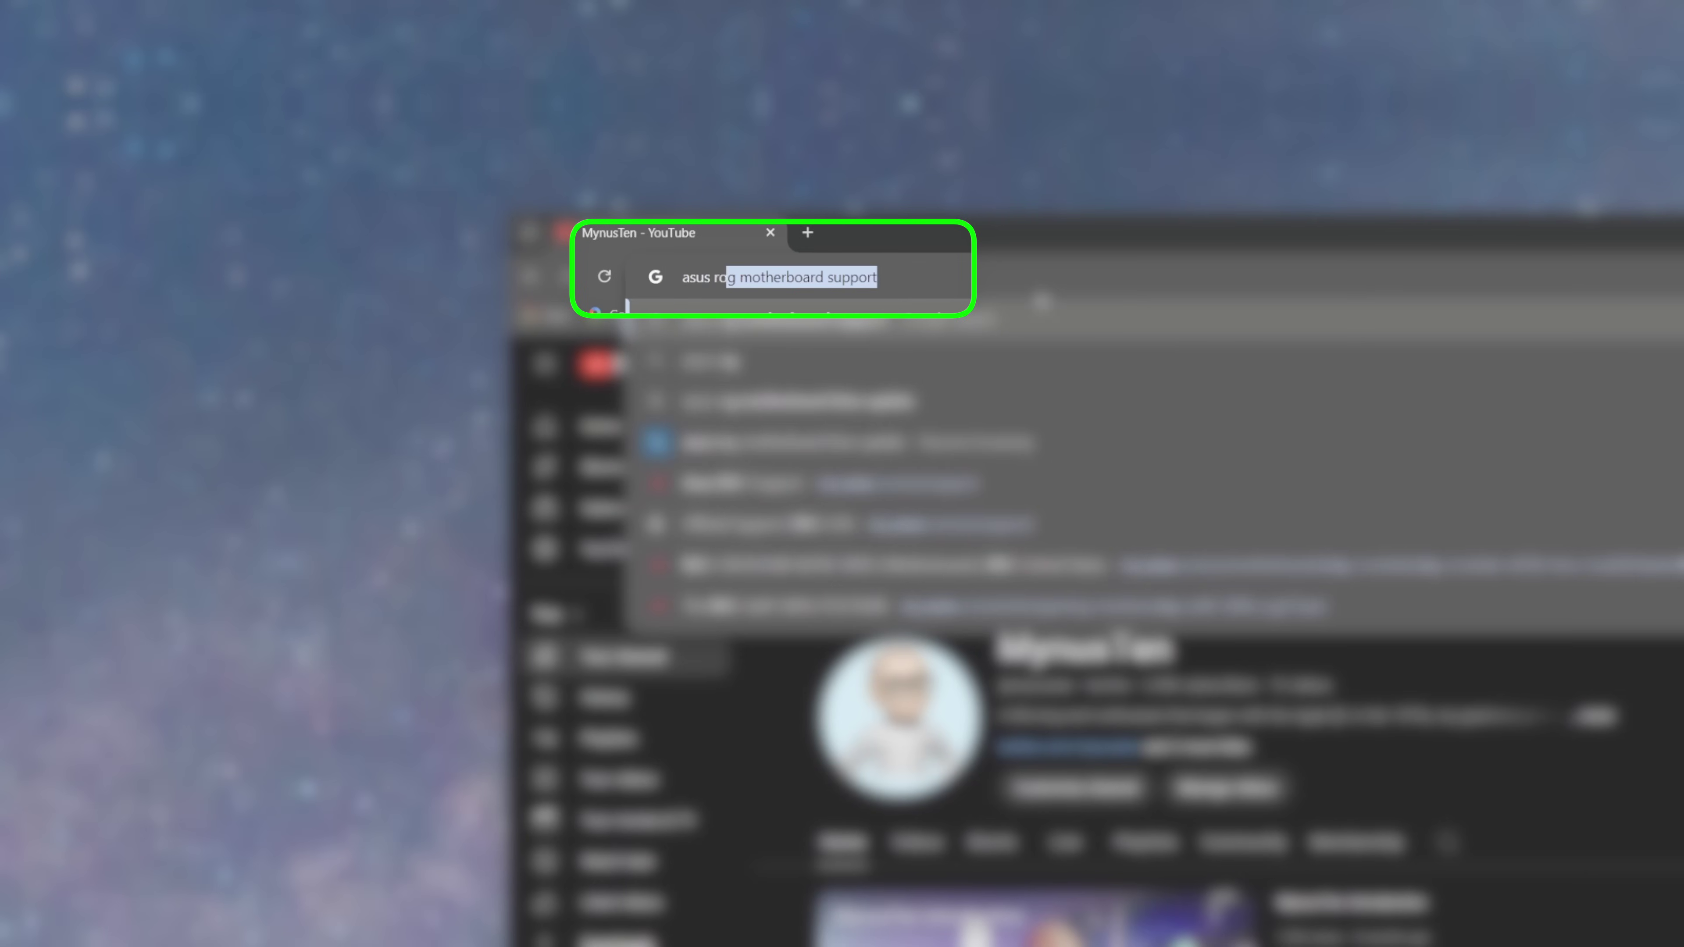
type("g motherboard")
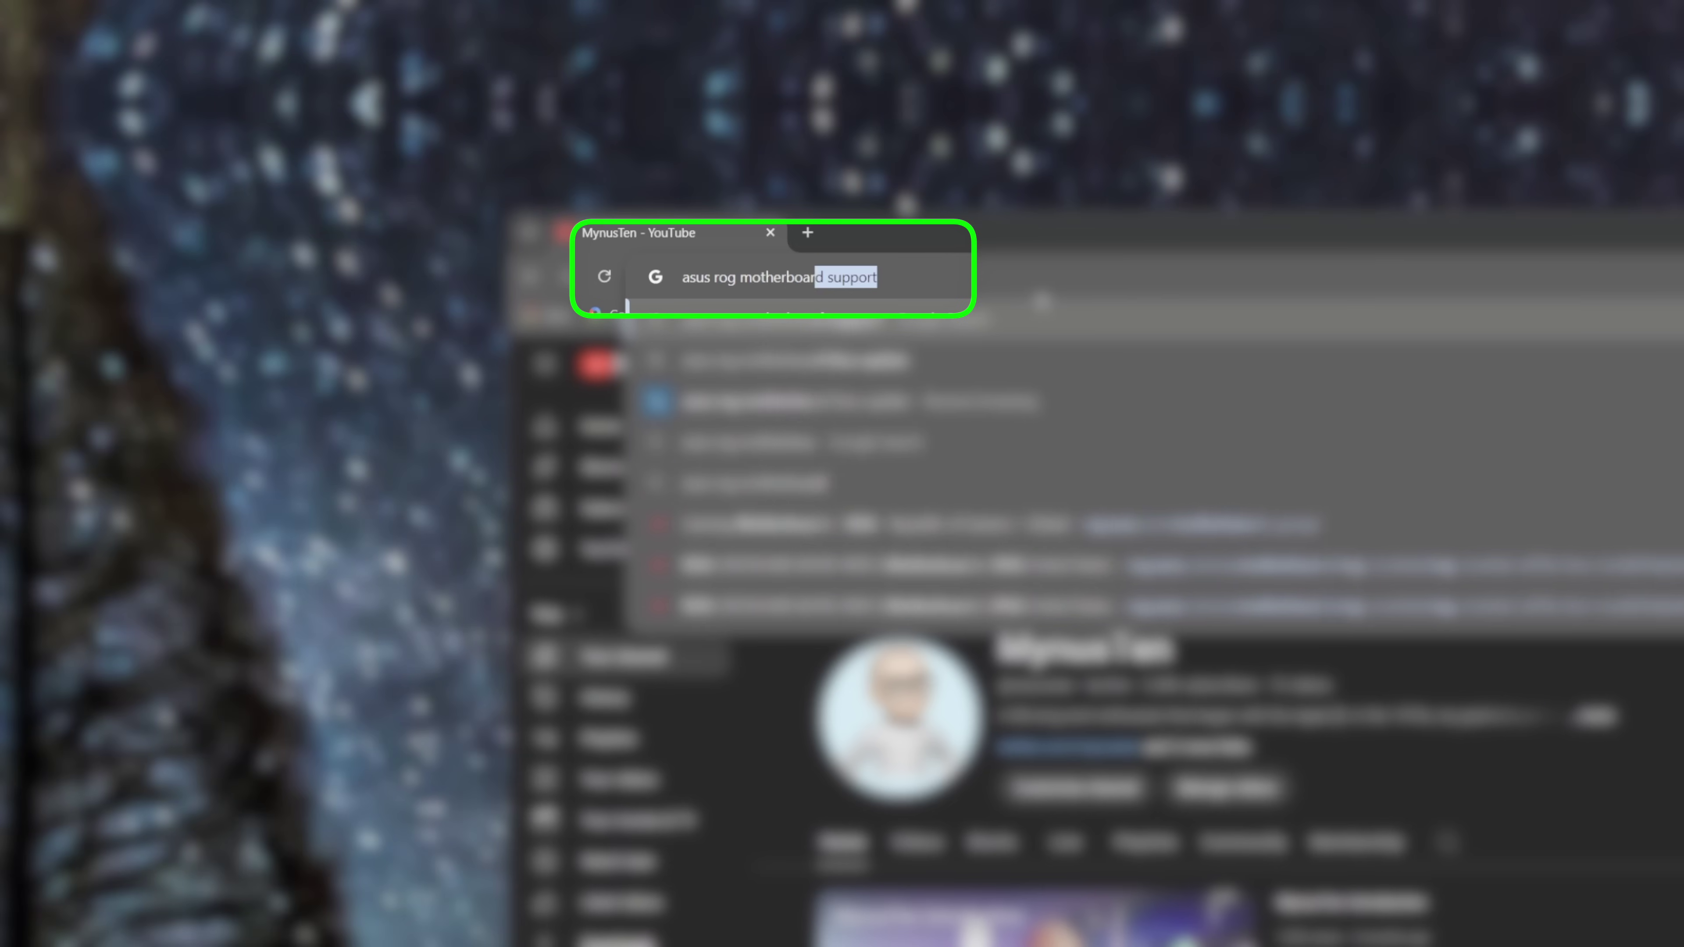
type(" support")
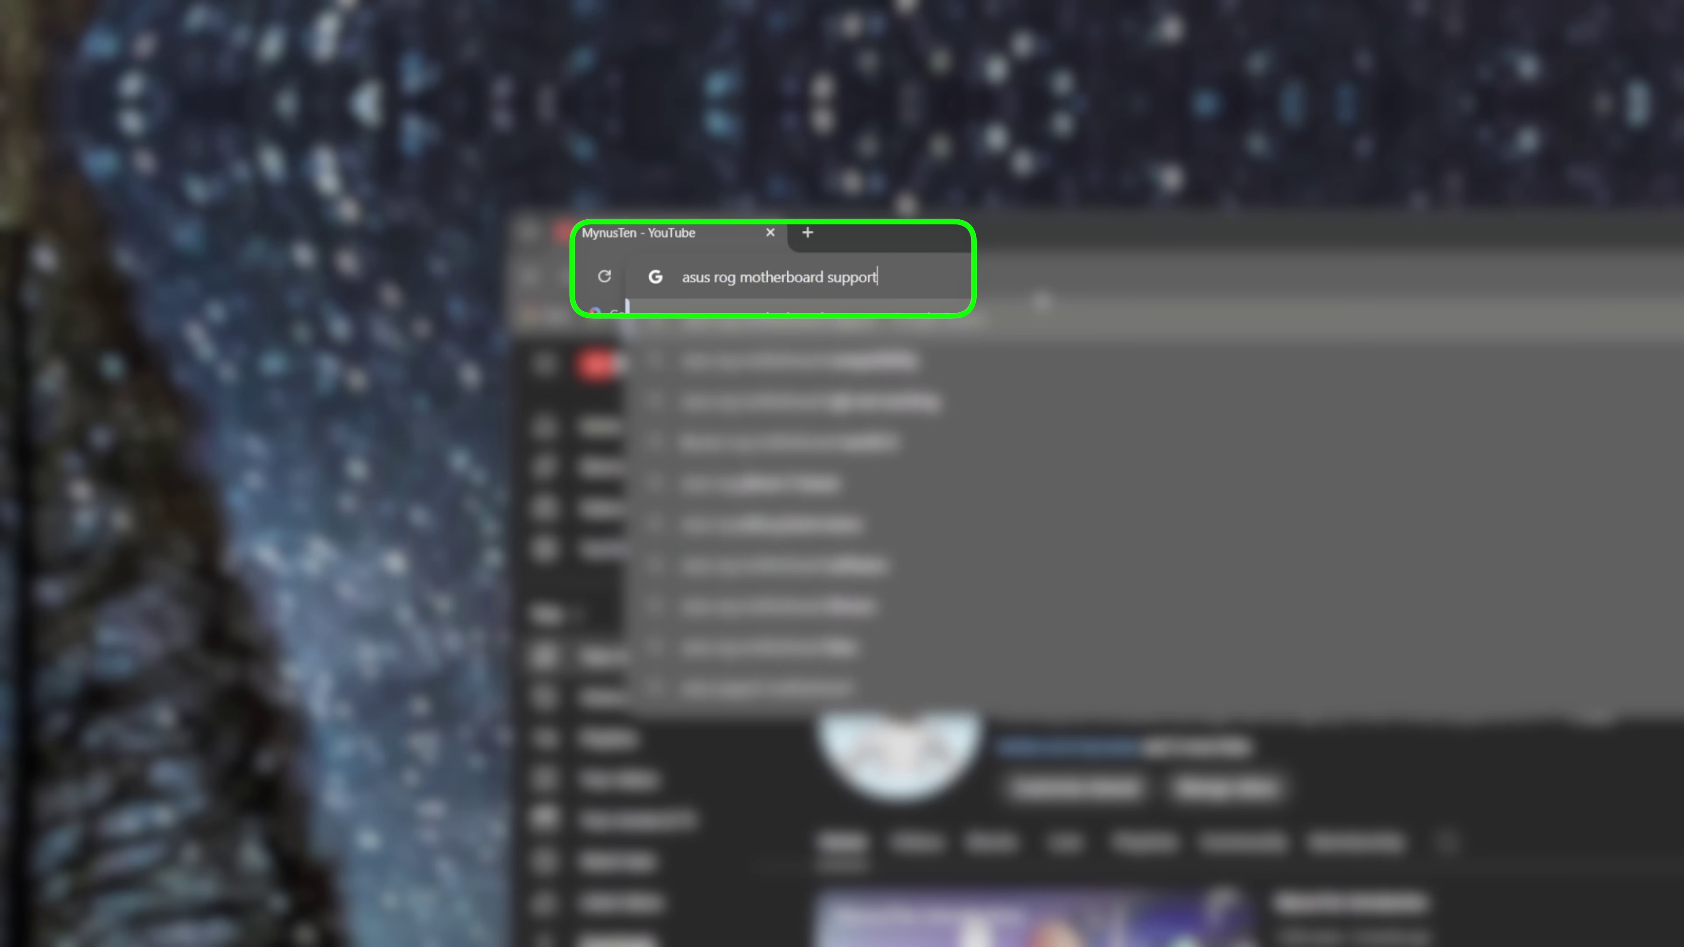
key("Return")
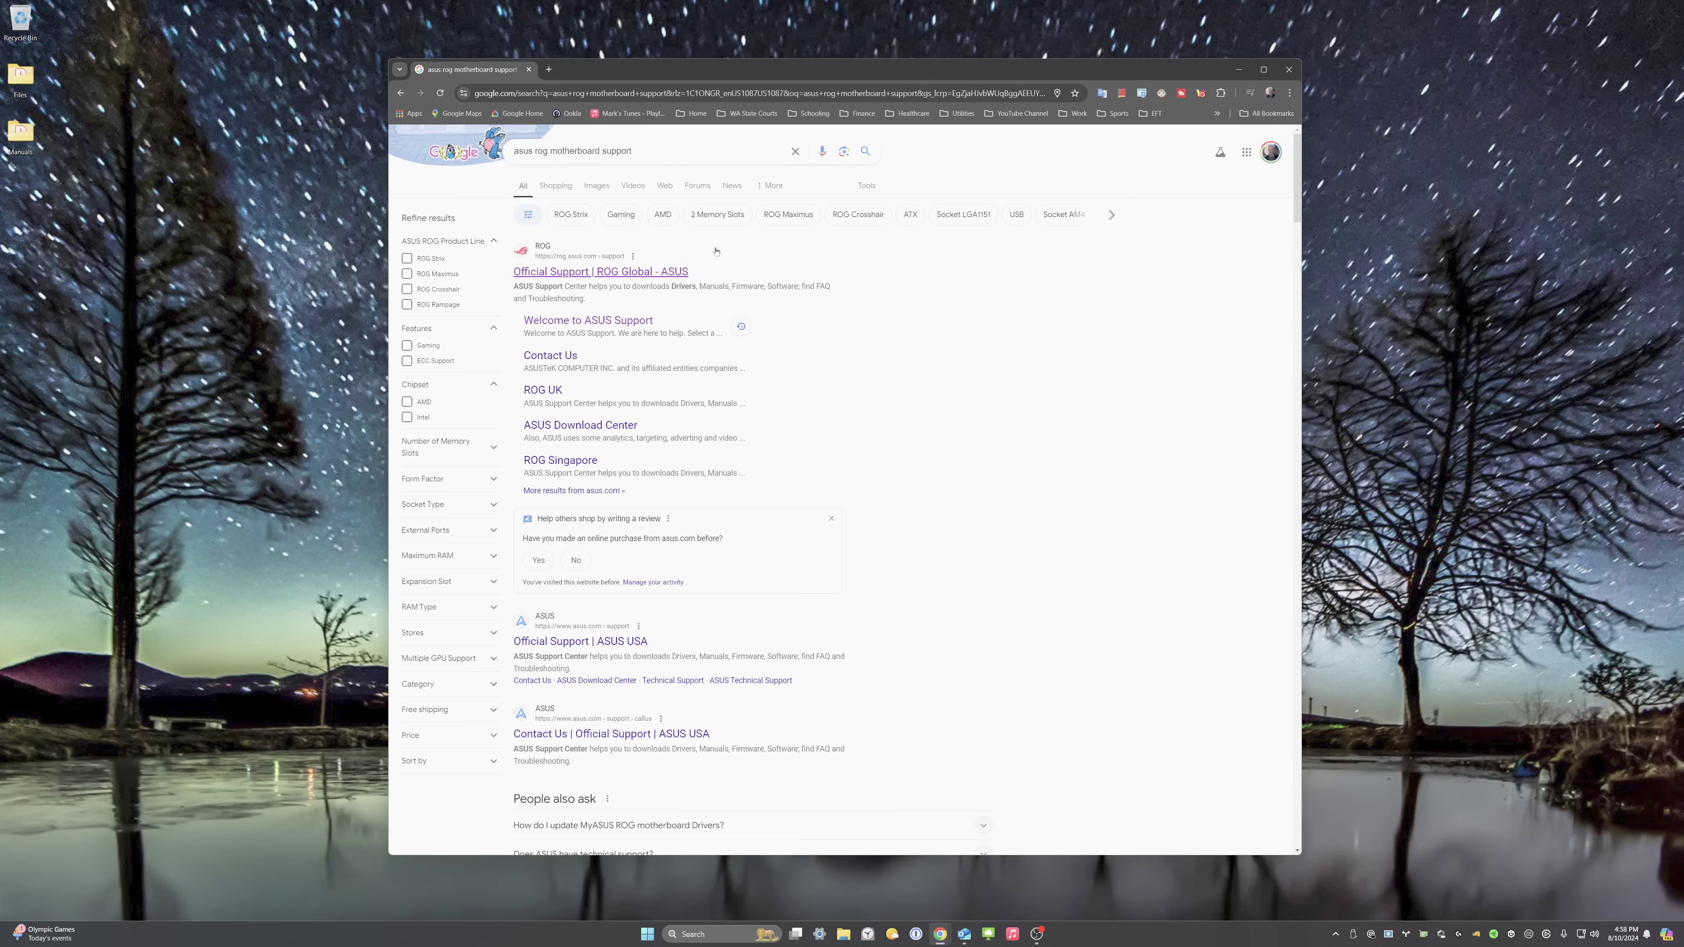
left_click(591, 271)
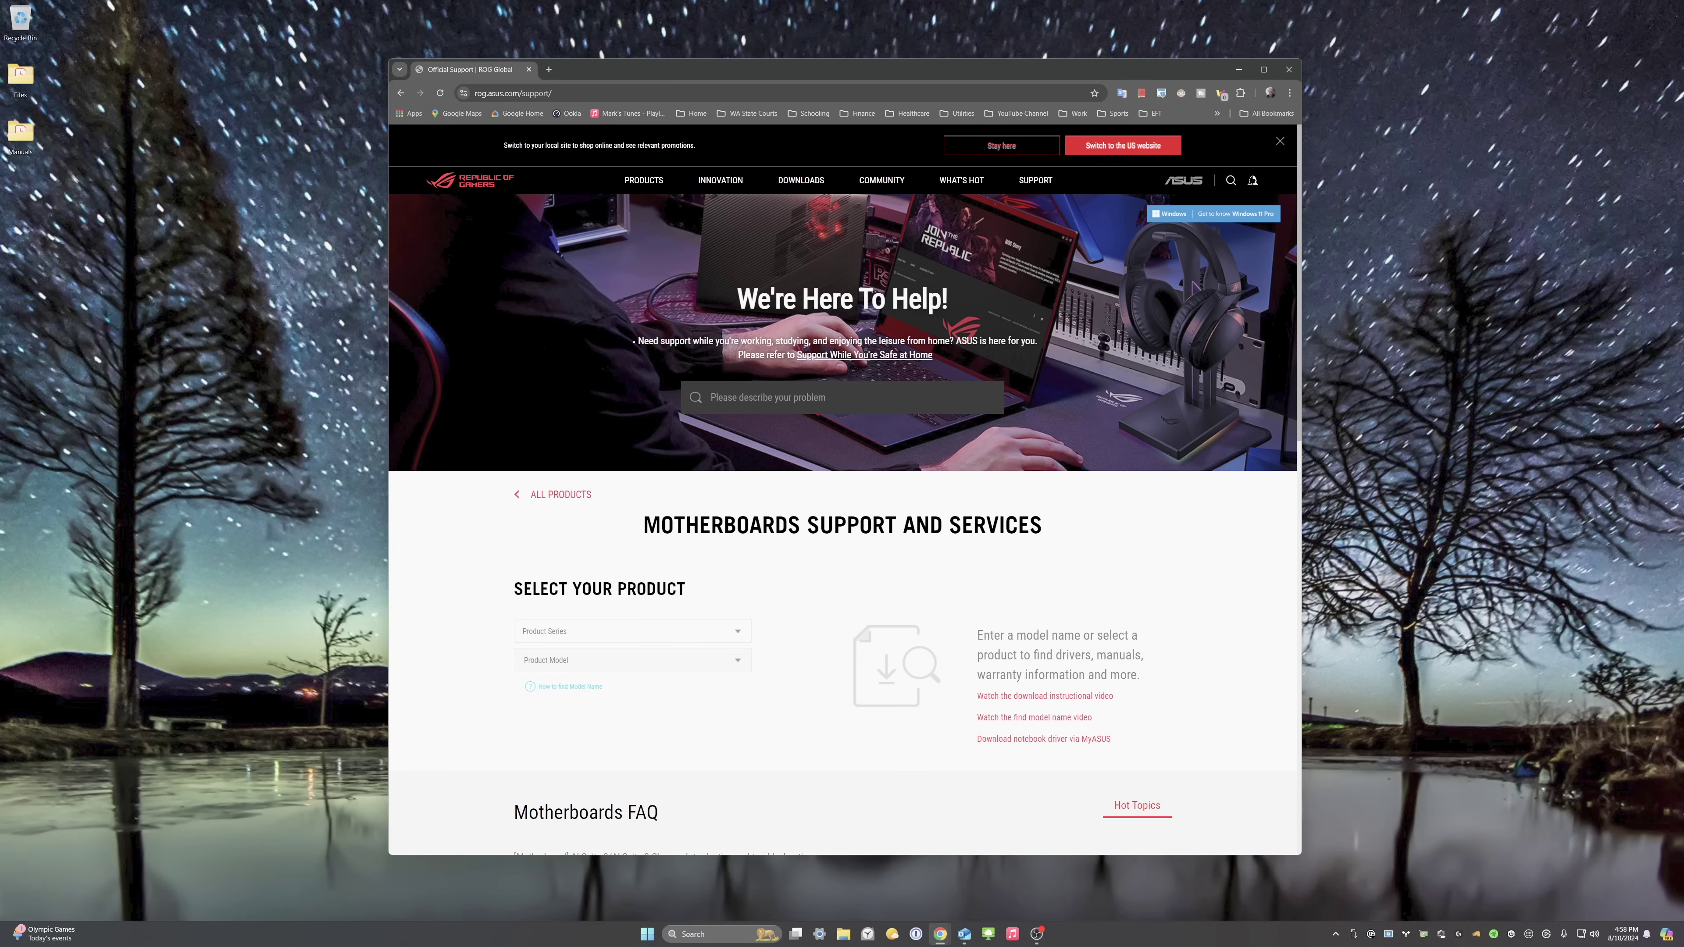
- Choose ROG CROSSHAIR X670E HERO as both the product series and product model
left_click_drag(642, 525, 1044, 528)
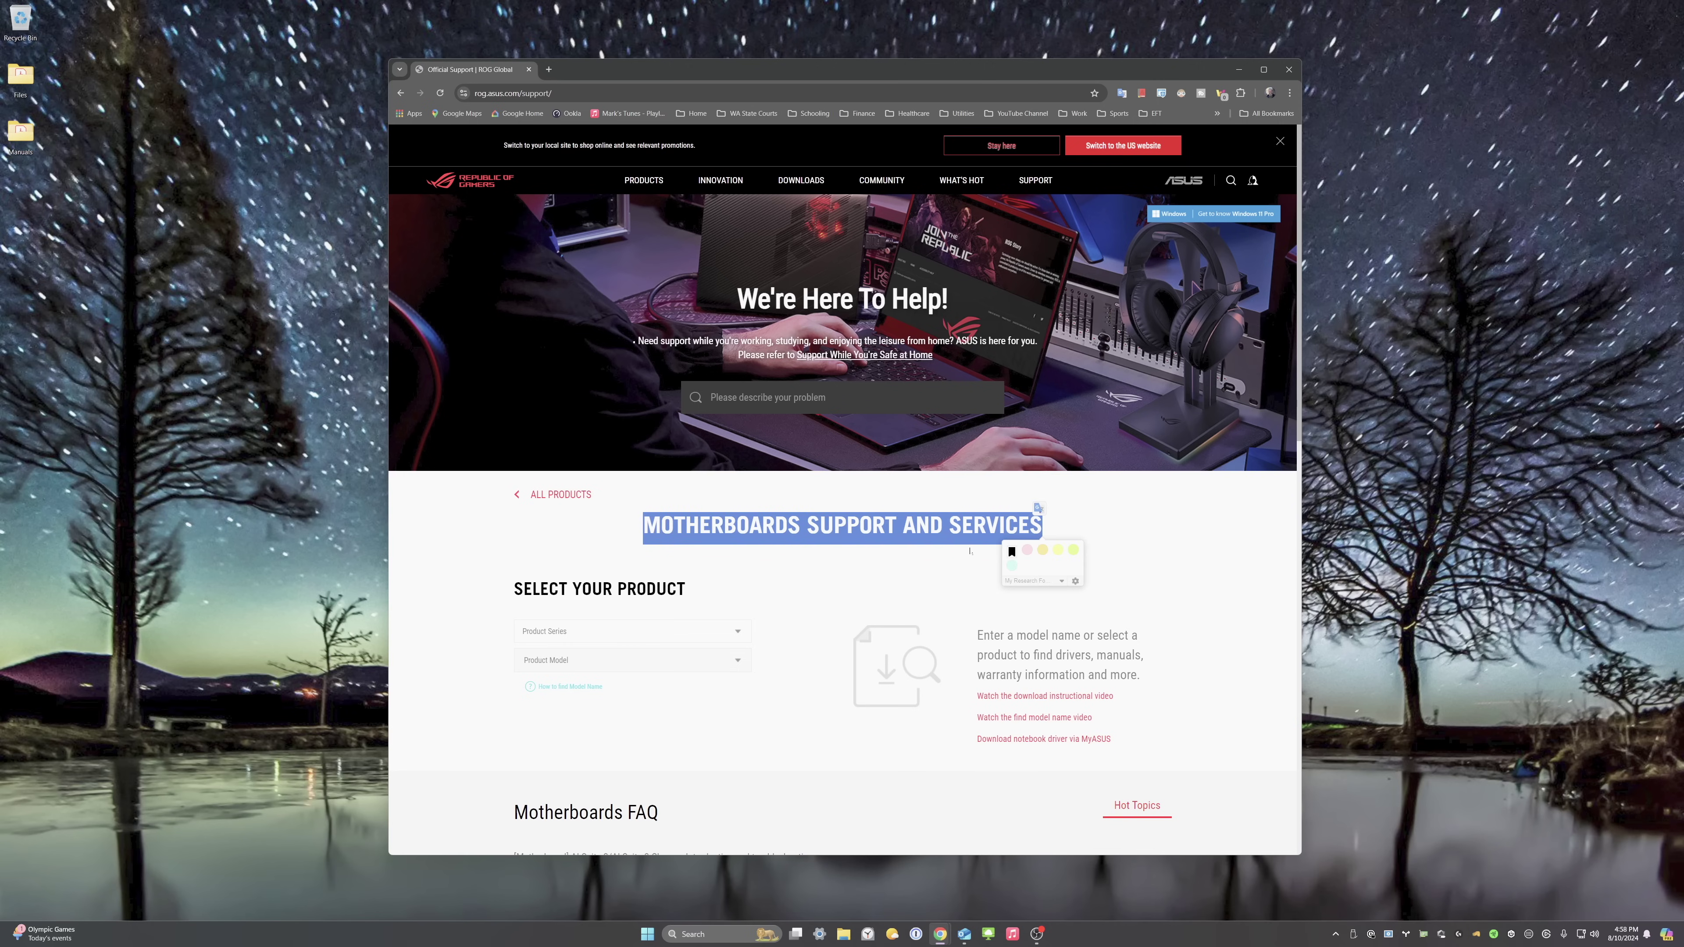
left_click(1043, 528)
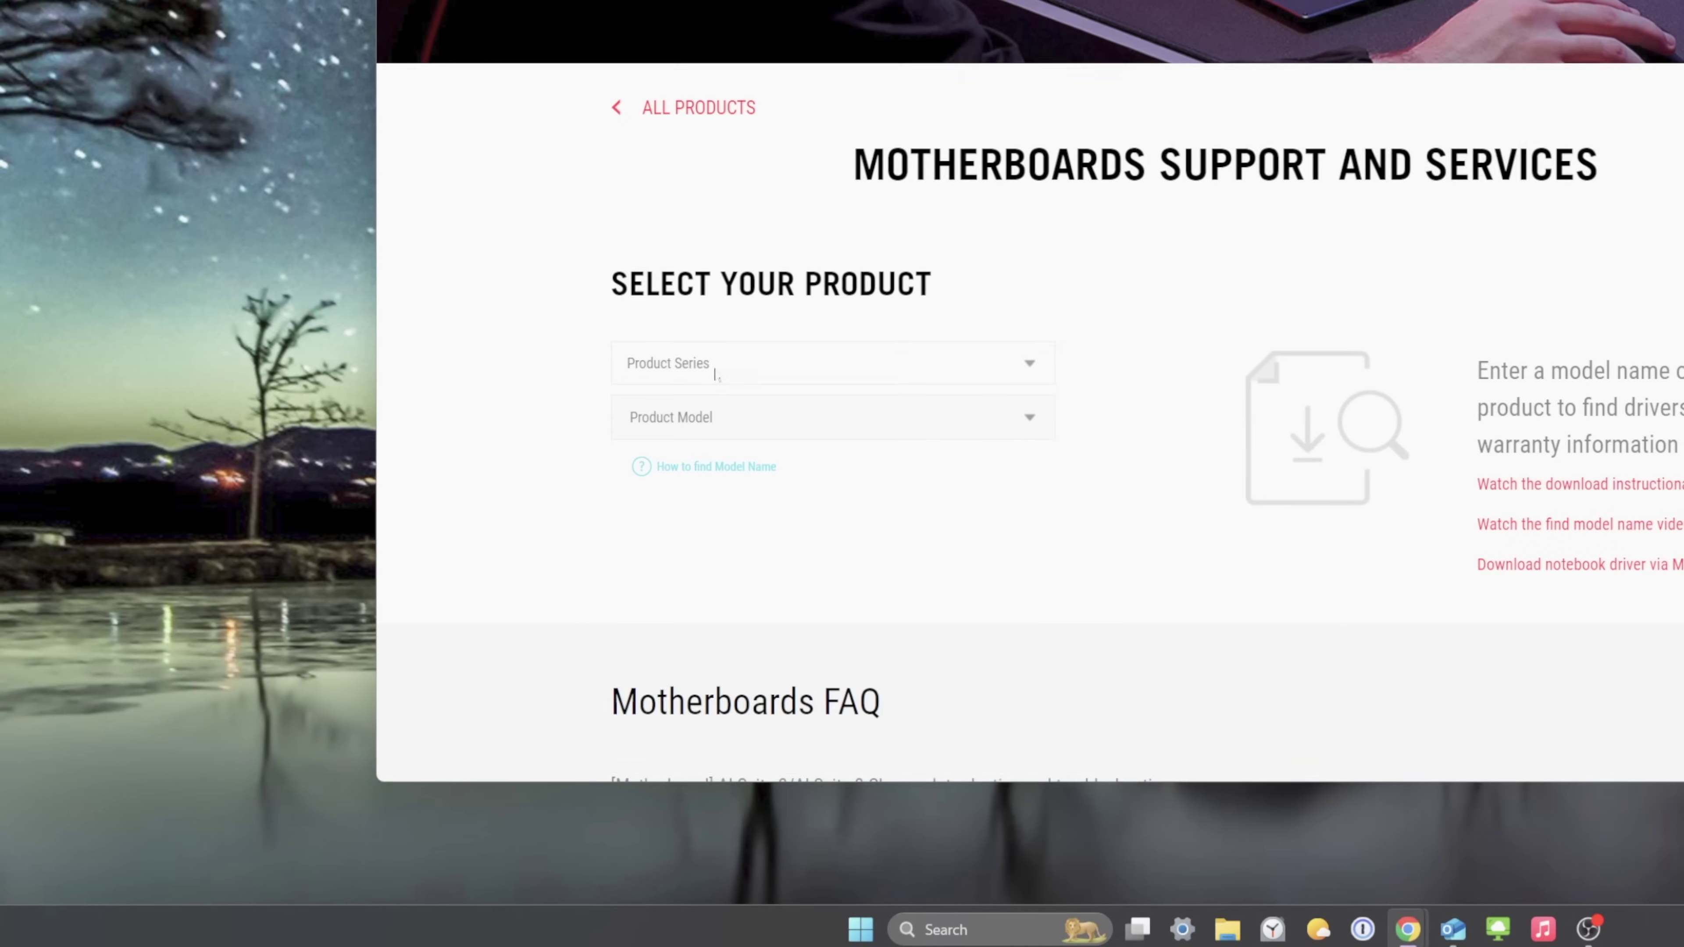
left_click(586, 634)
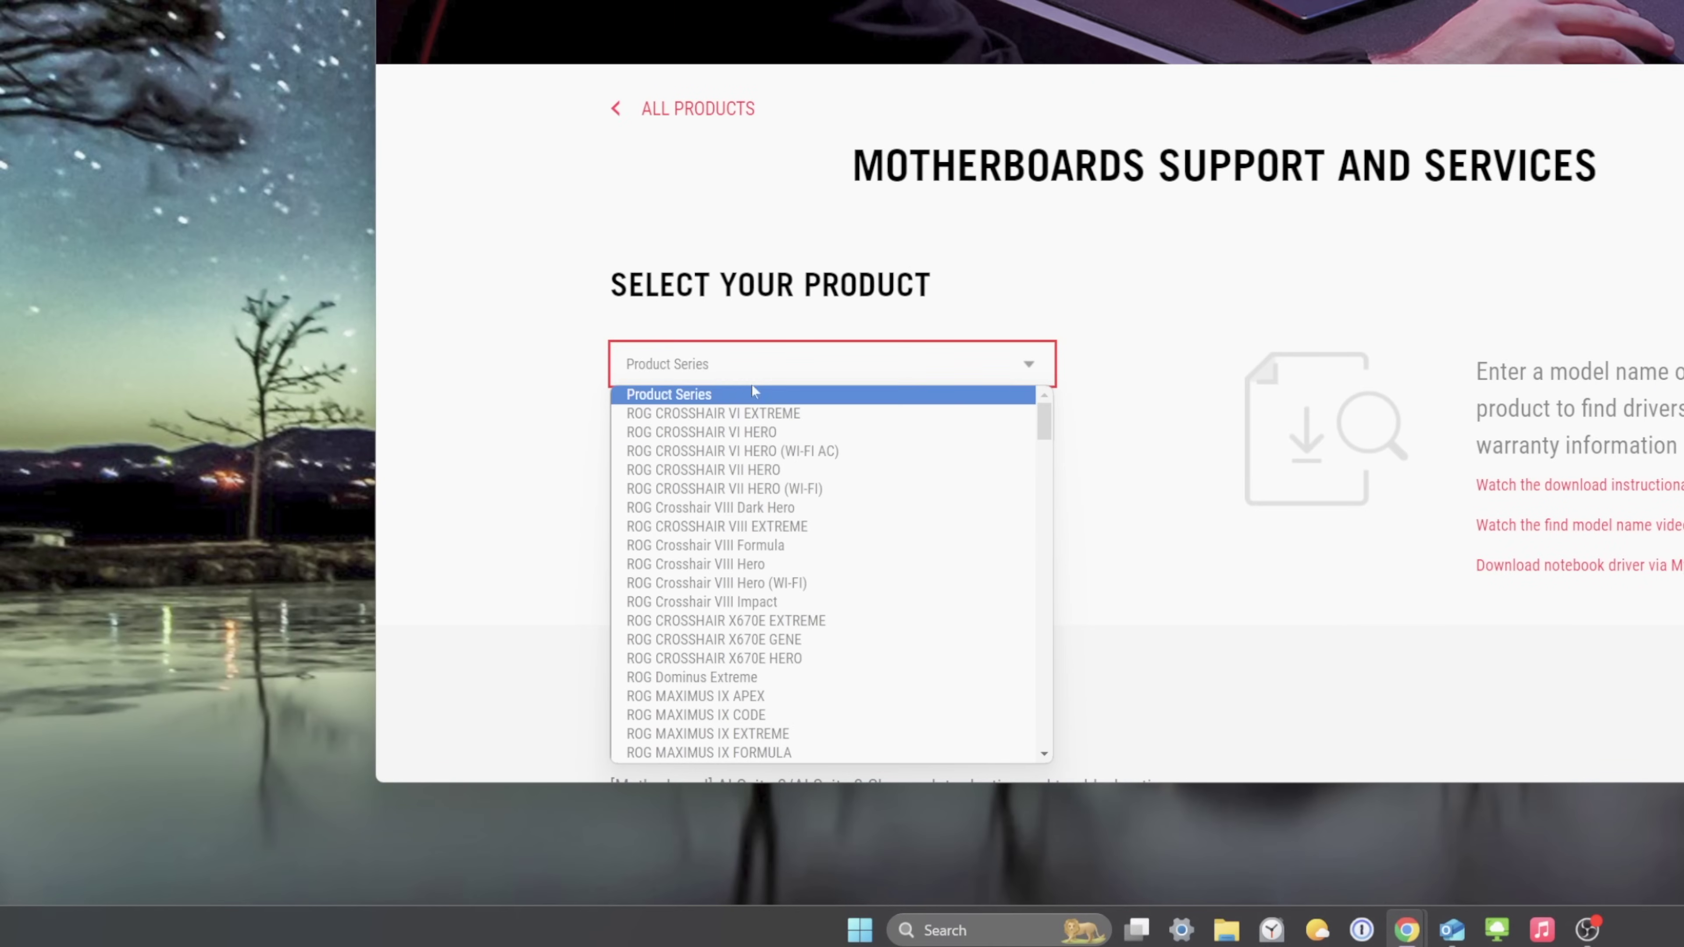
left_click(783, 660)
left_click(795, 418)
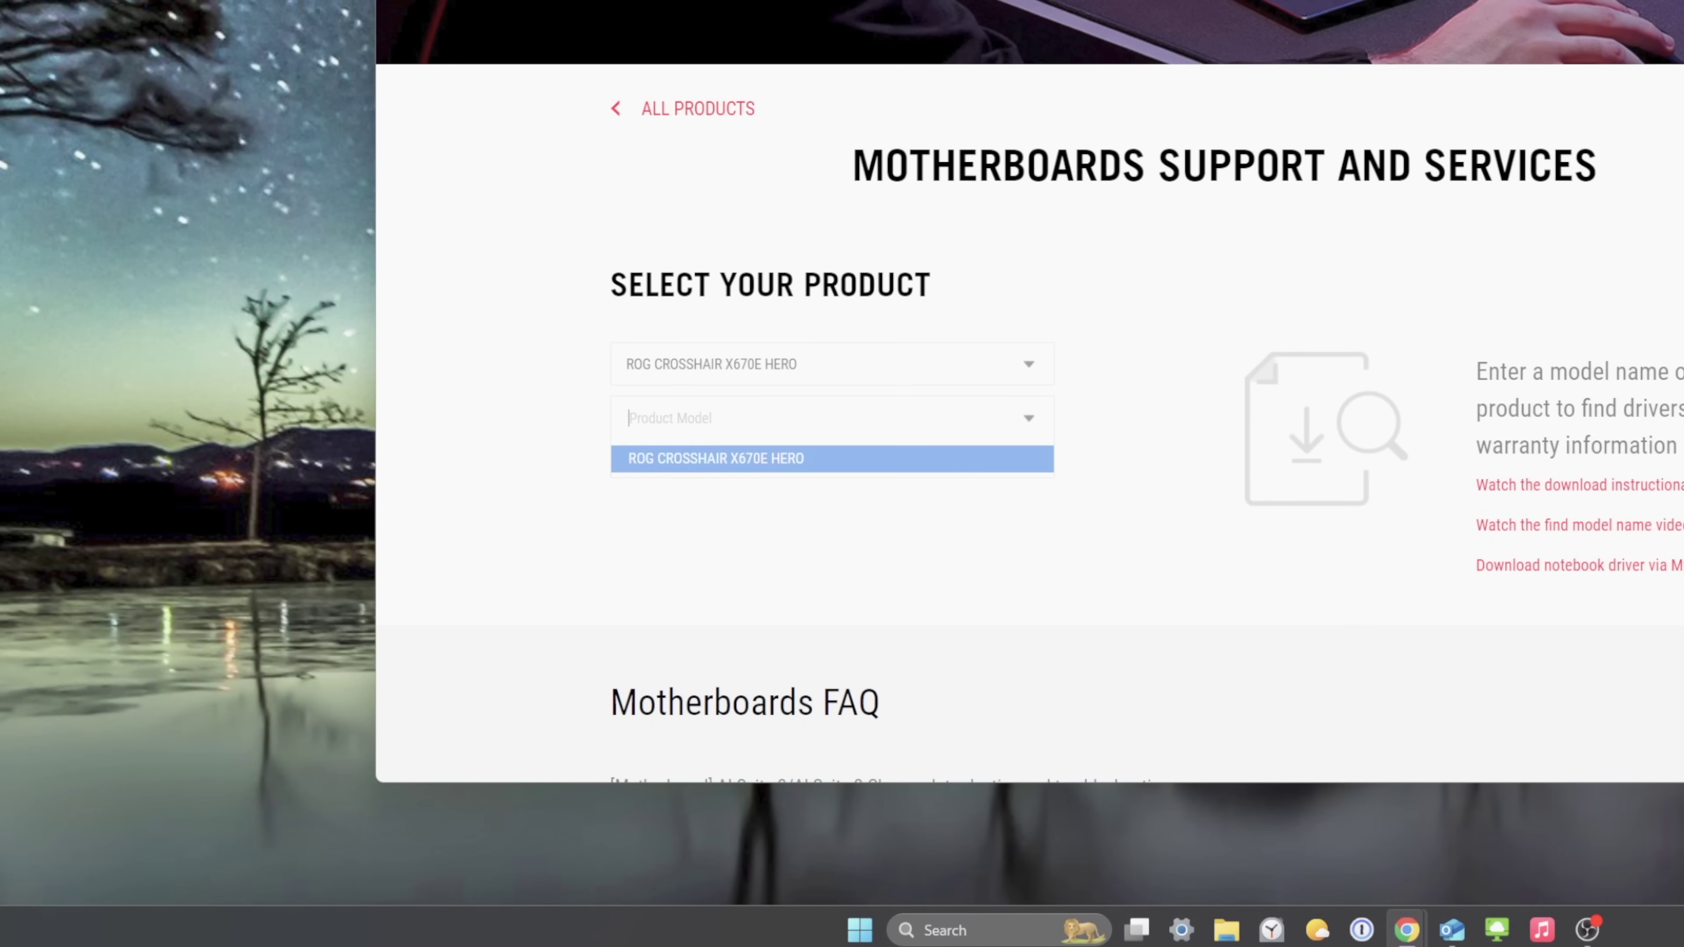
left_click(795, 464)
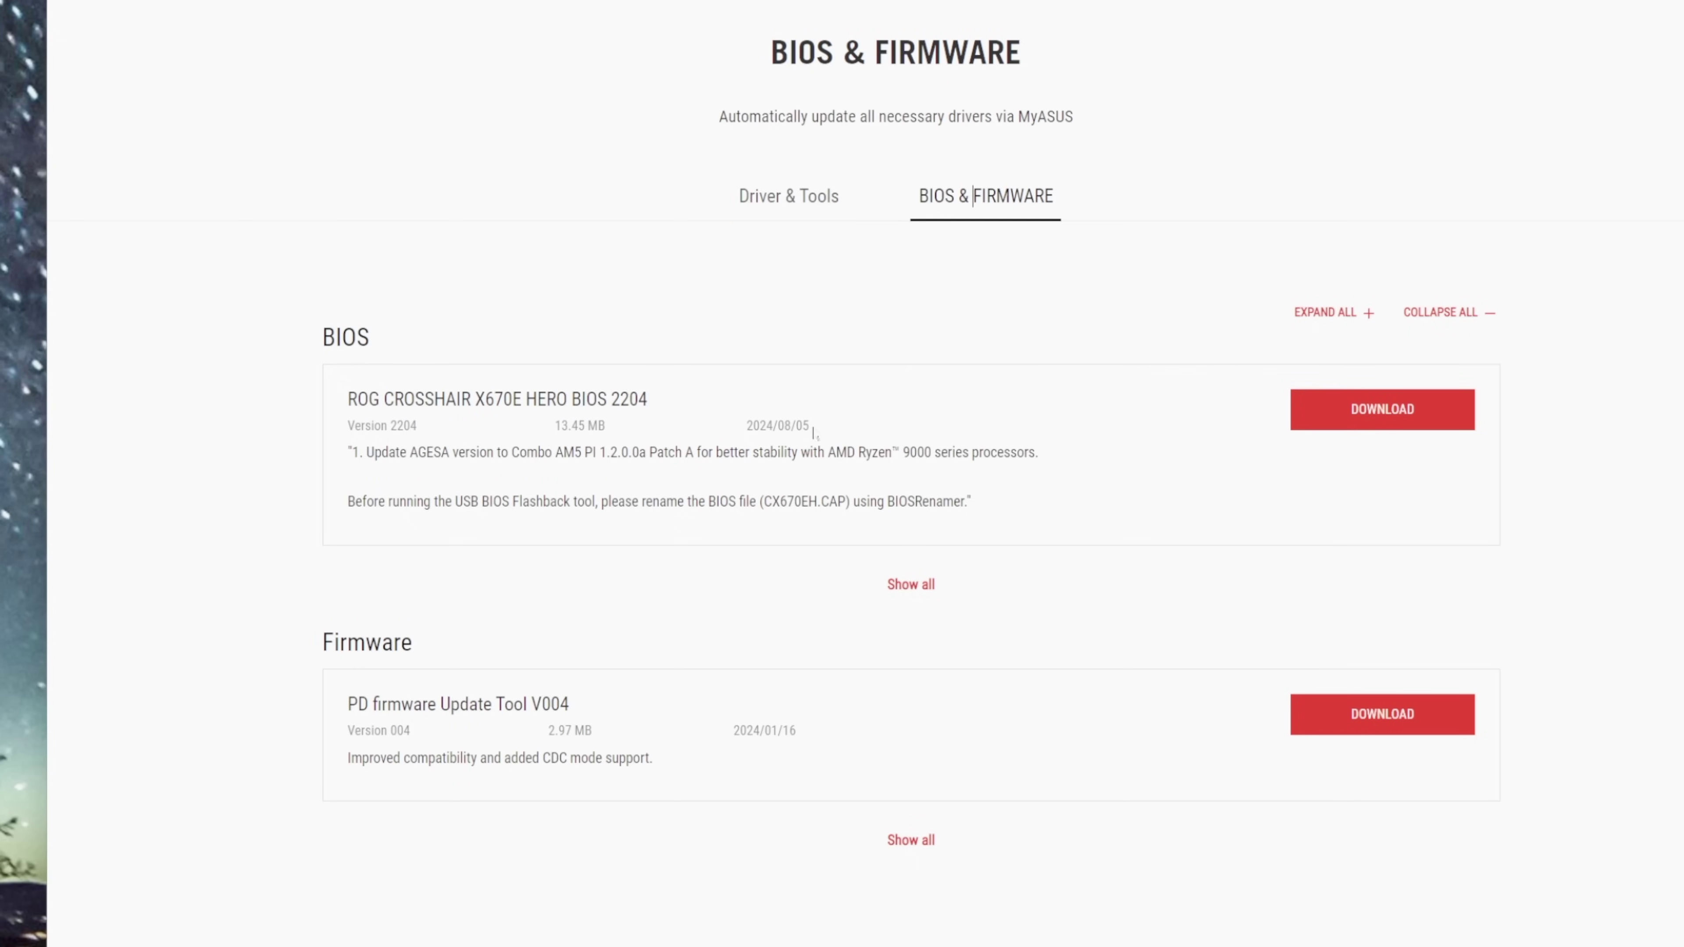
- Highlight the BIOS release date and download the BIOS 2204 file
left_click_drag(742, 430, 811, 431)
left_click(814, 455)
left_click(1382, 409)
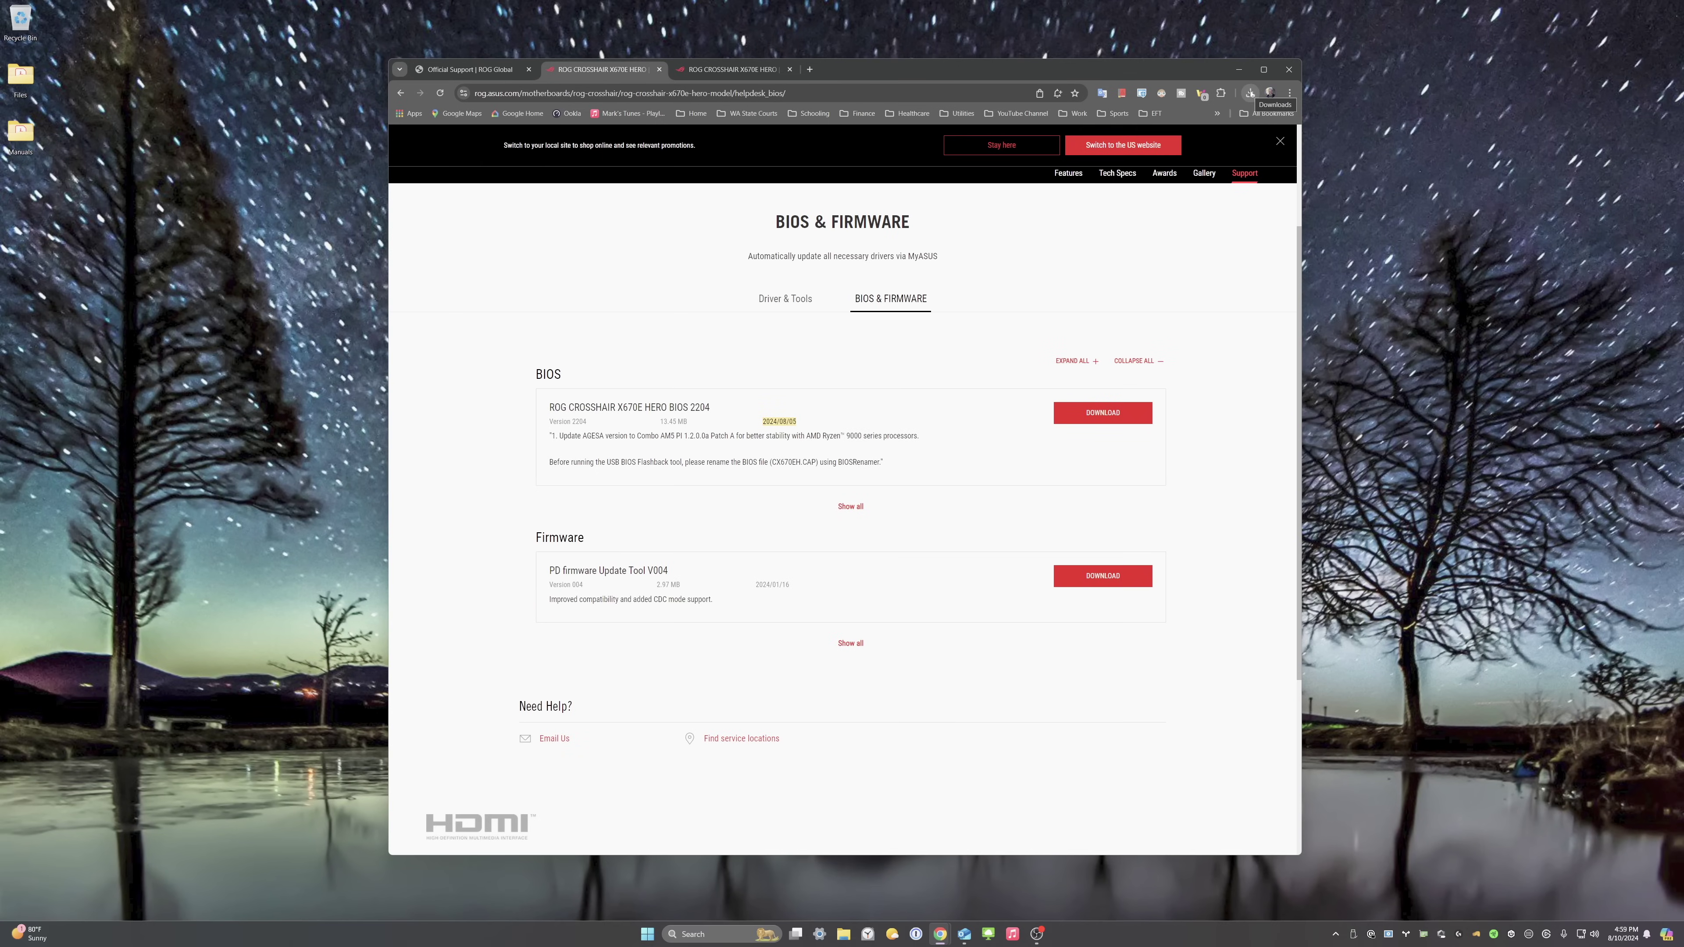
- Open the downloaded BIOS zip from Downloads and try running BIOSRenamer inside the archive
left_click(843, 931)
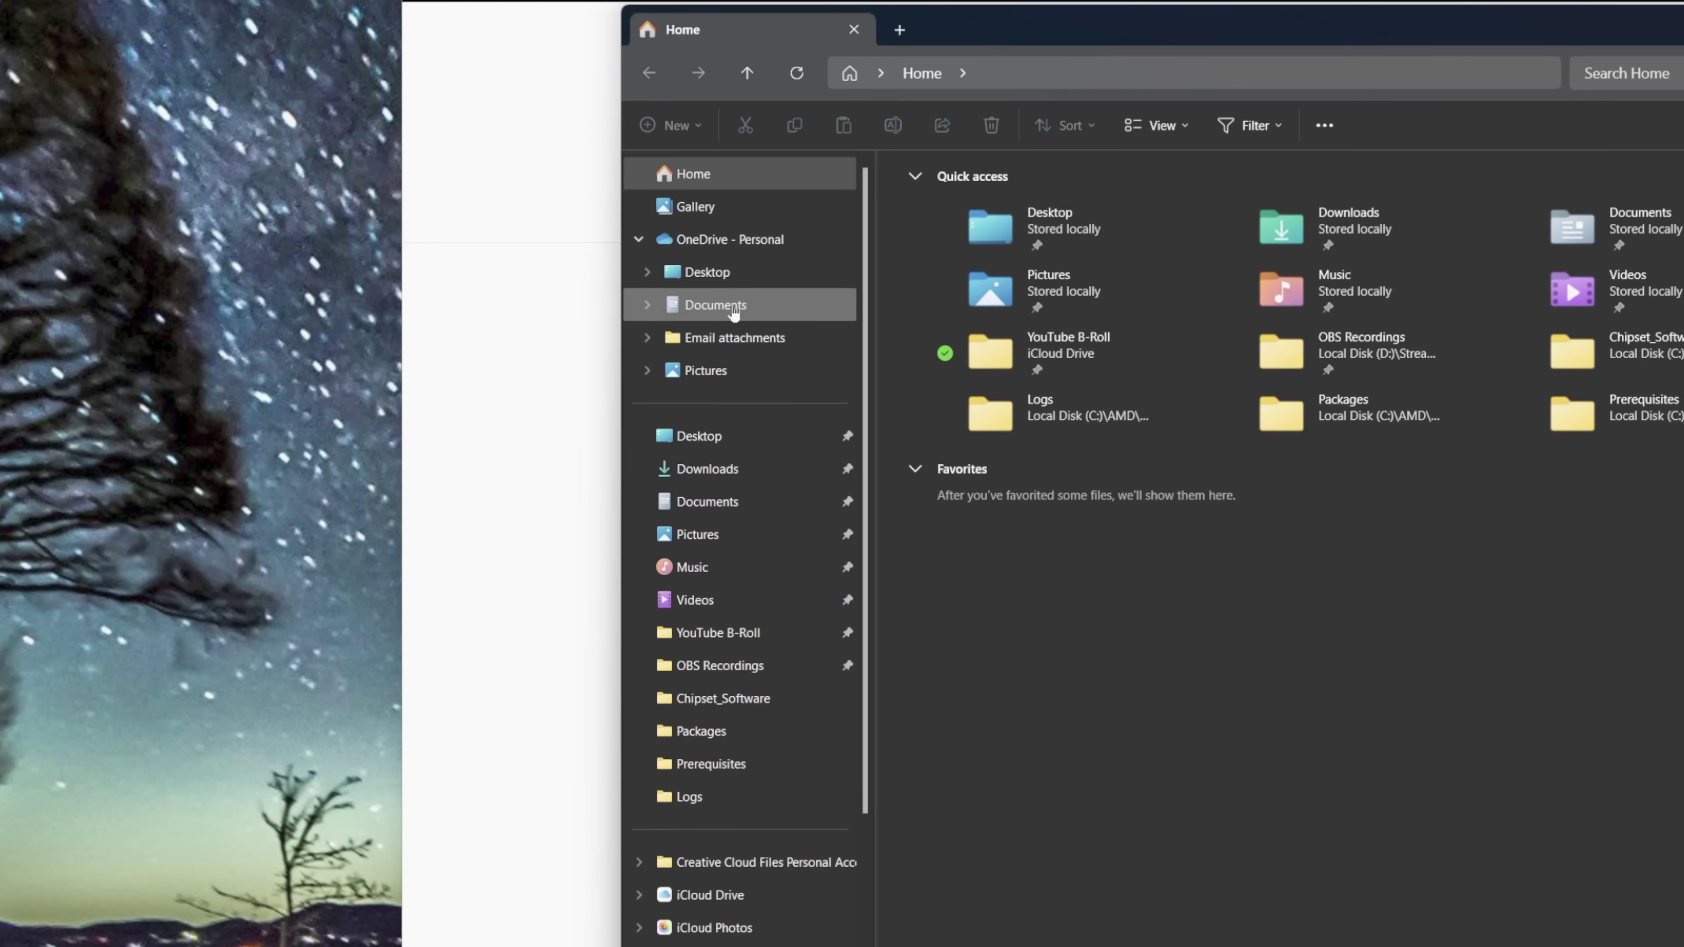
left_click(572, 433)
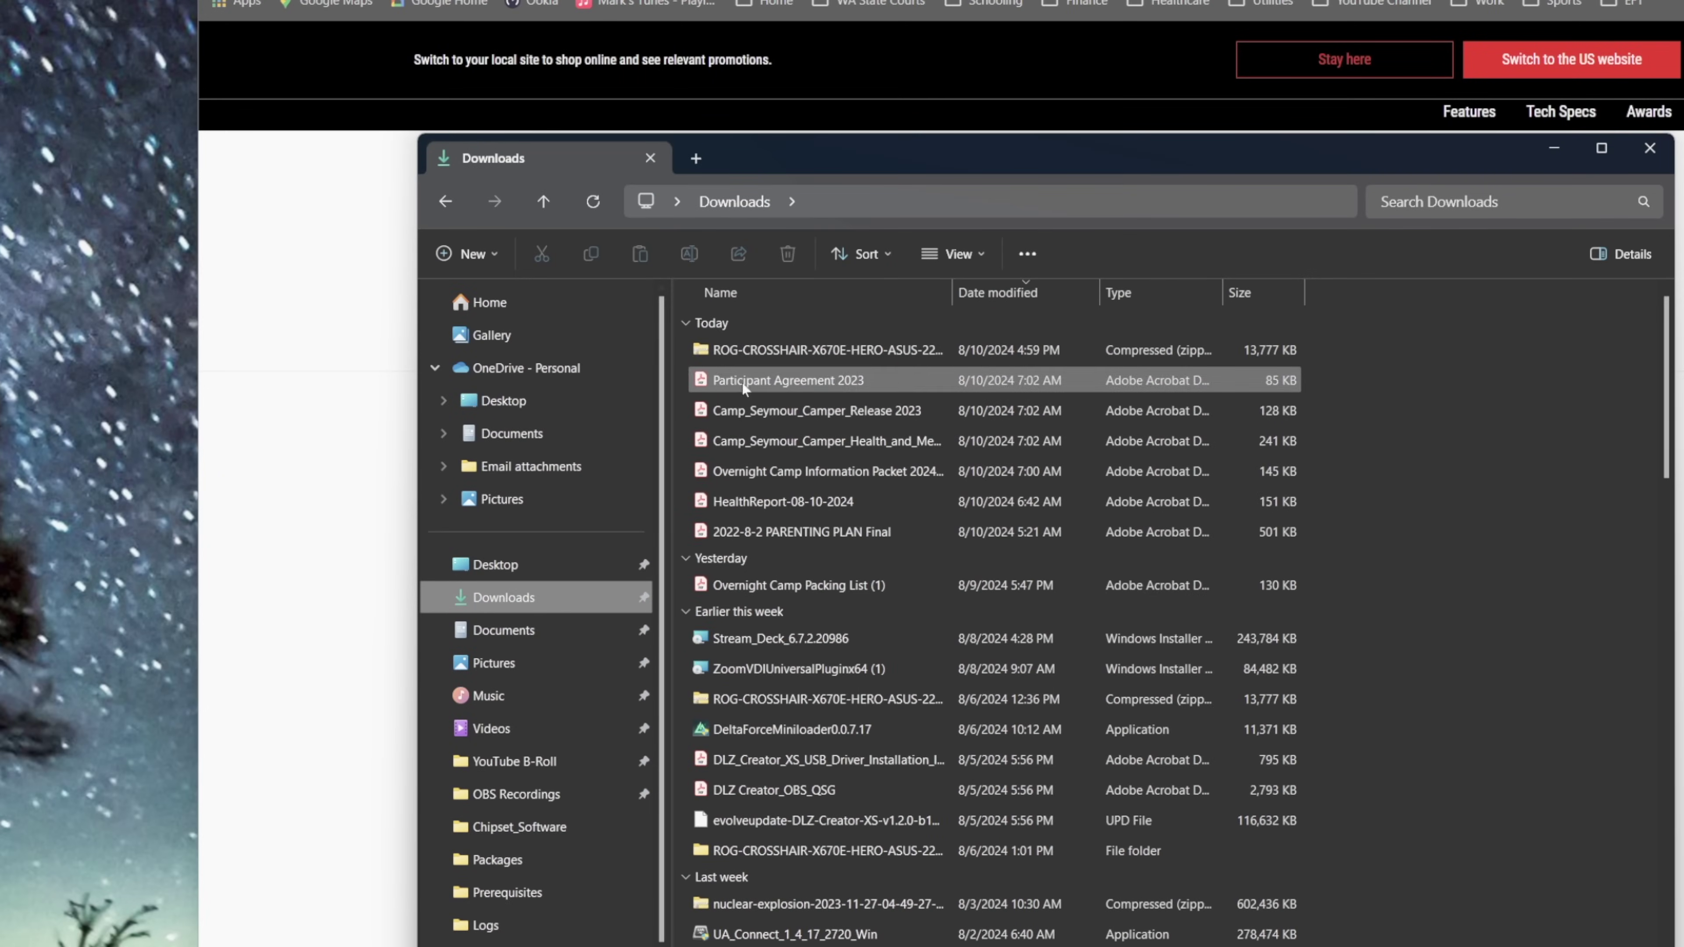
double_click(764, 352)
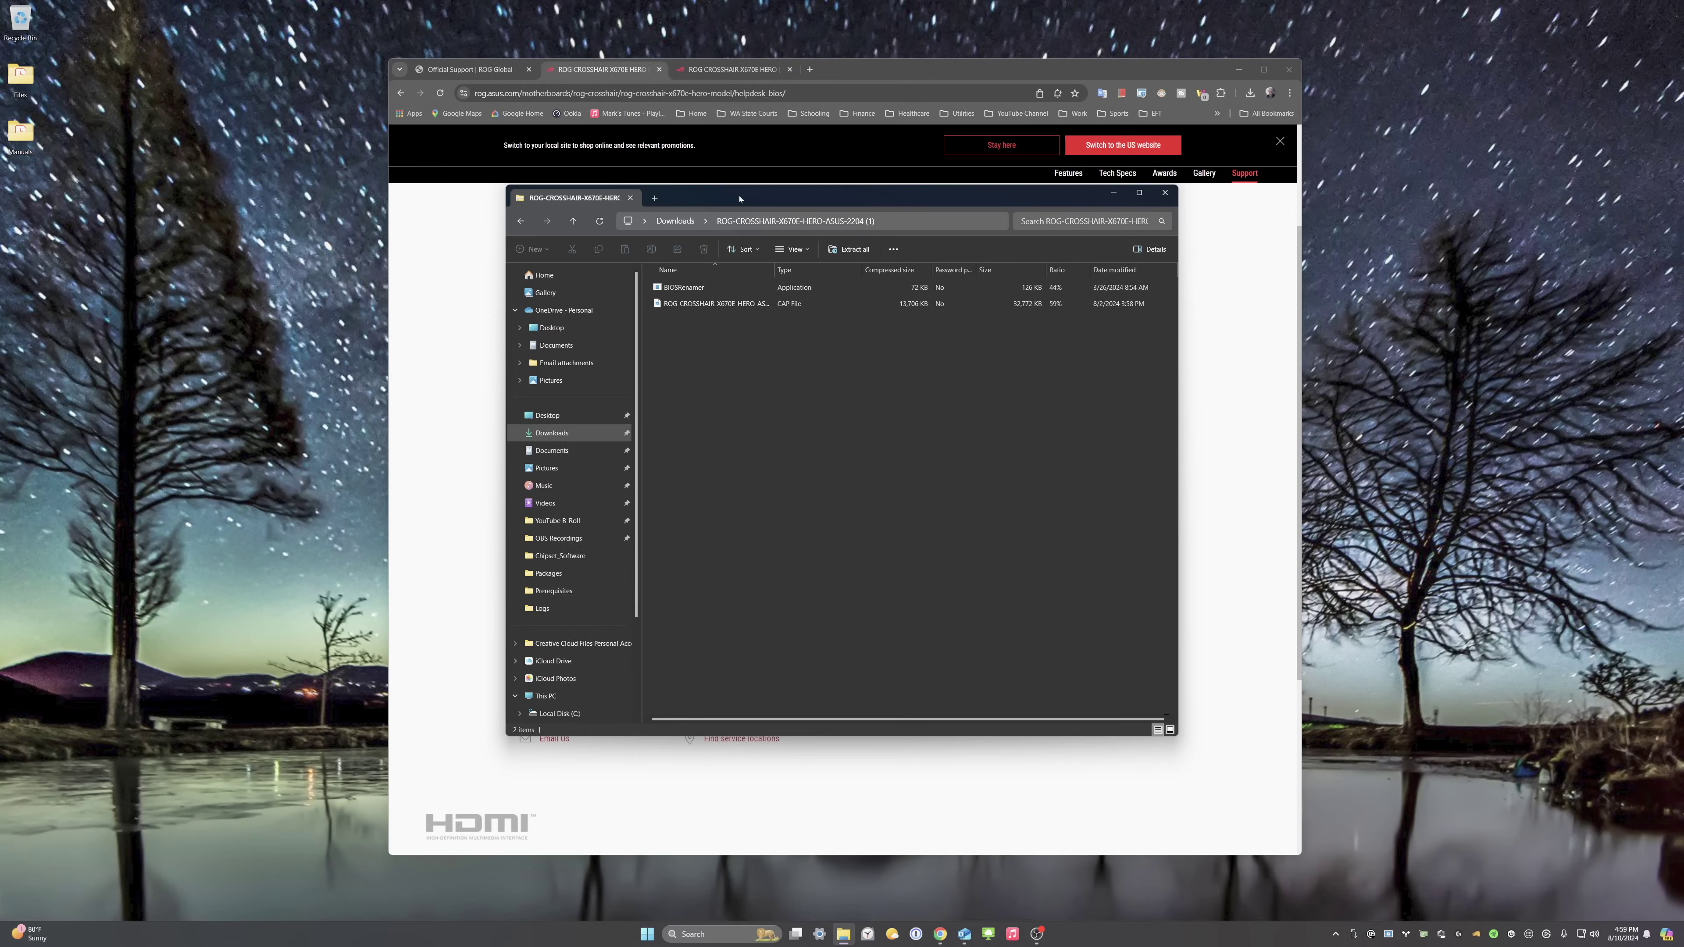
left_click_drag(855, 141, 444, 158)
left_click_drag(586, 204, 454, 200)
double_click(333, 289)
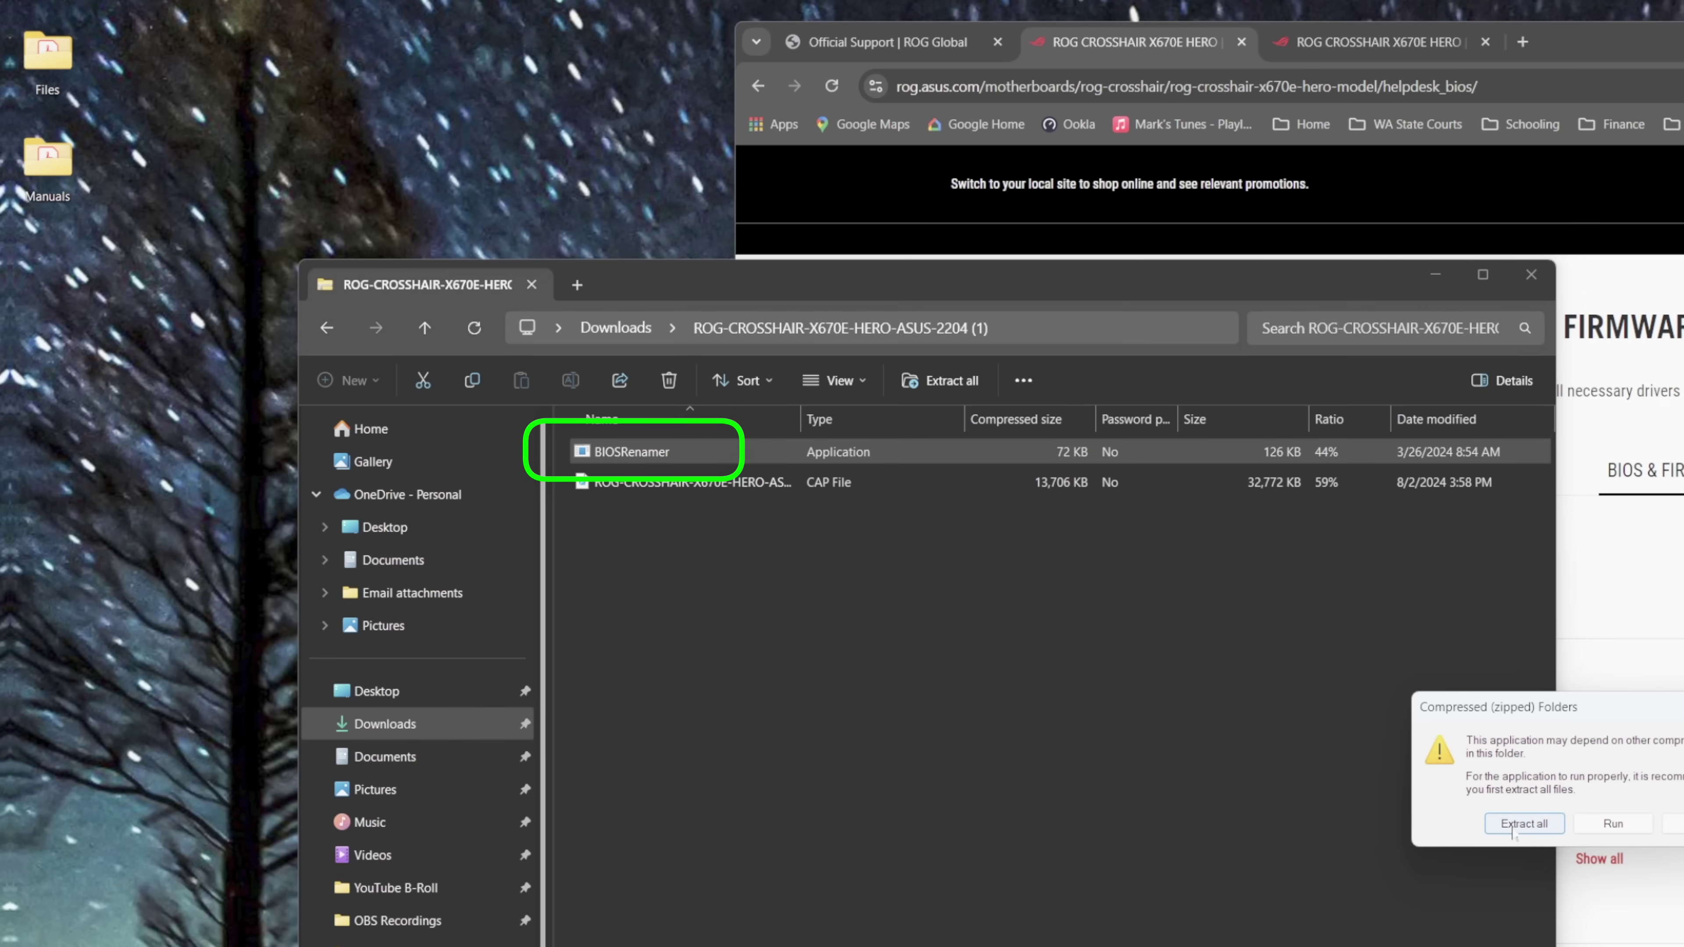
- Extract all the archive files and run BIOSRenamer to rename the BIOS file to CX670EH
left_click(1512, 826)
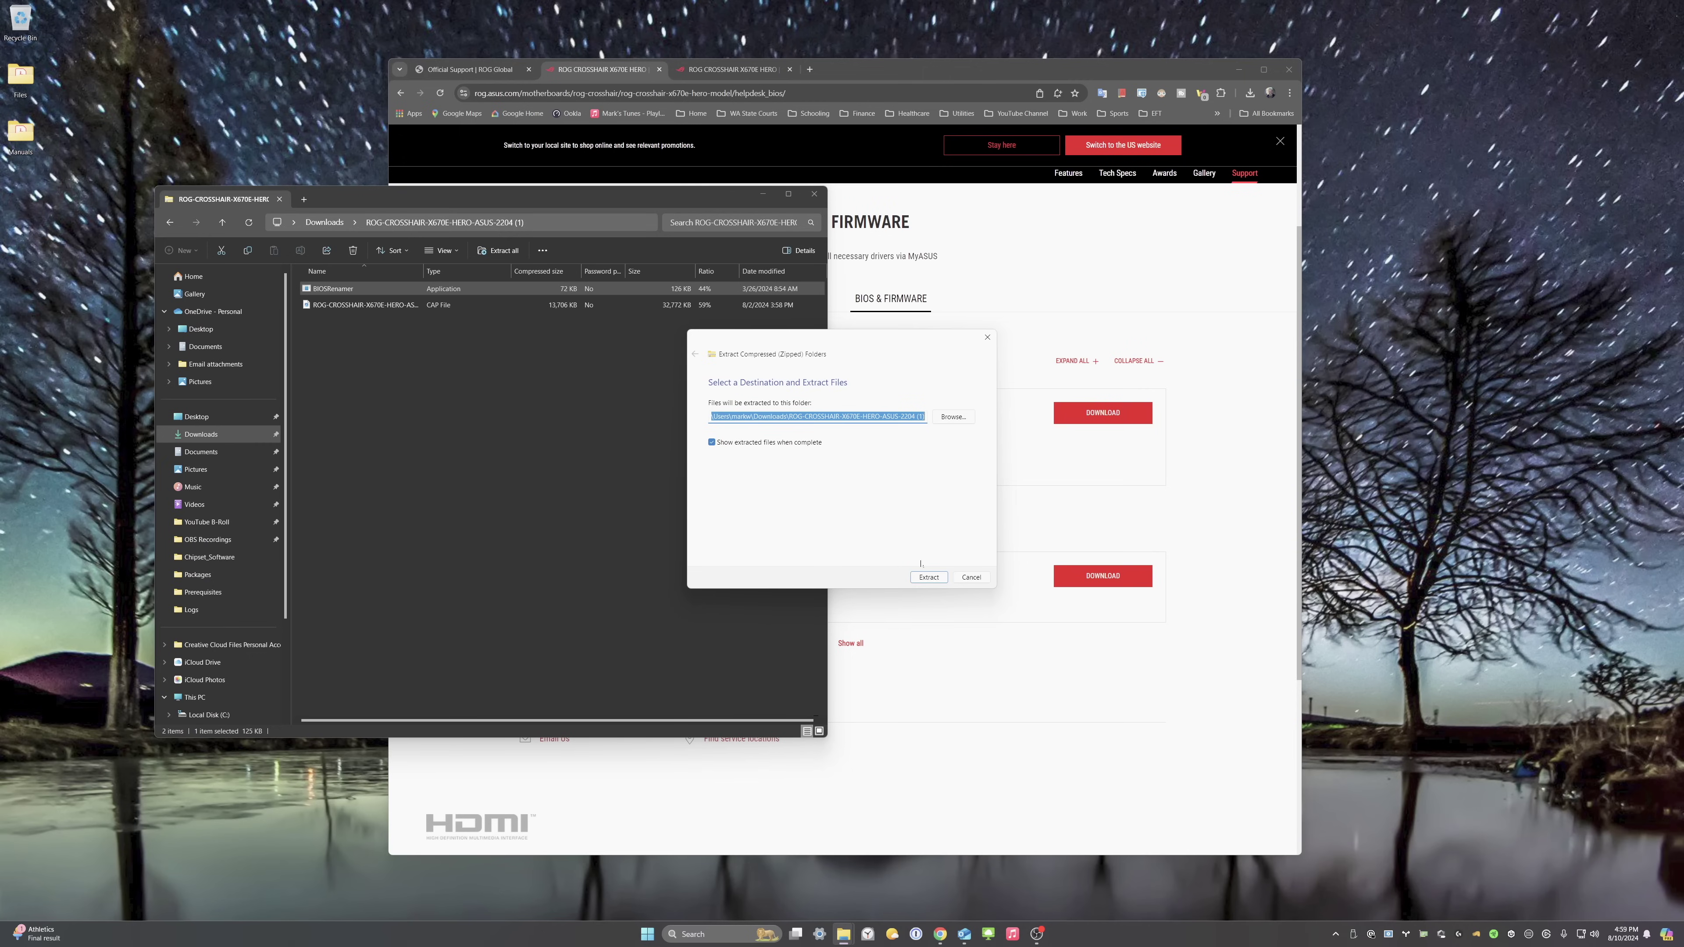
left_click(929, 576)
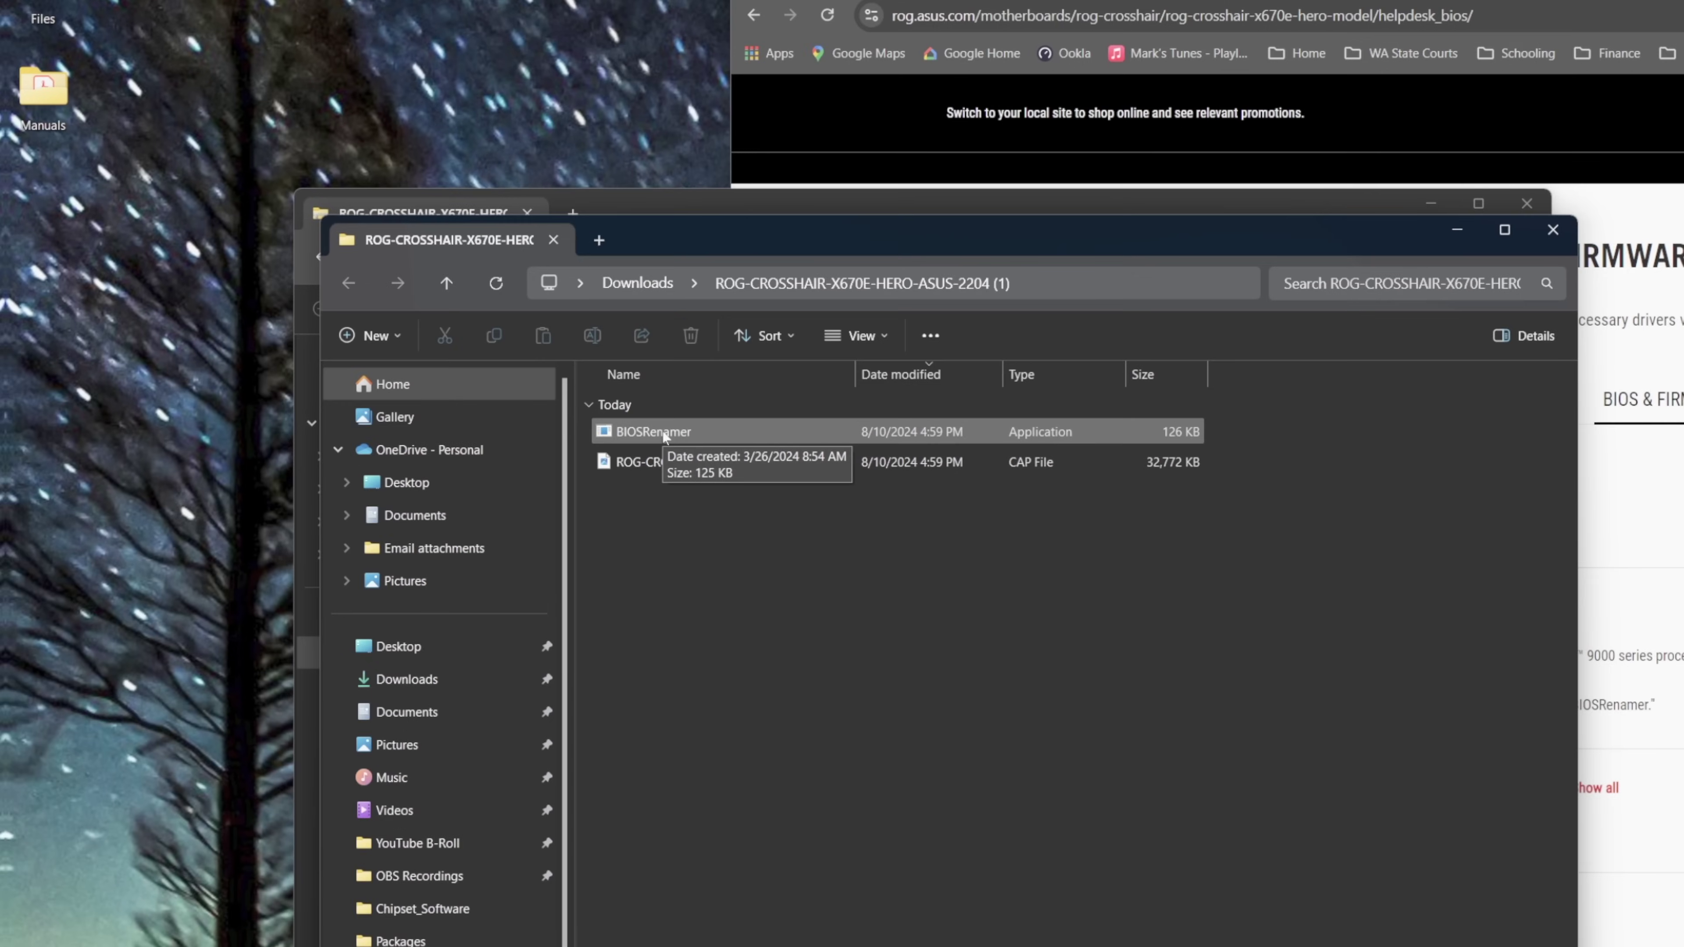
double_click(352, 317)
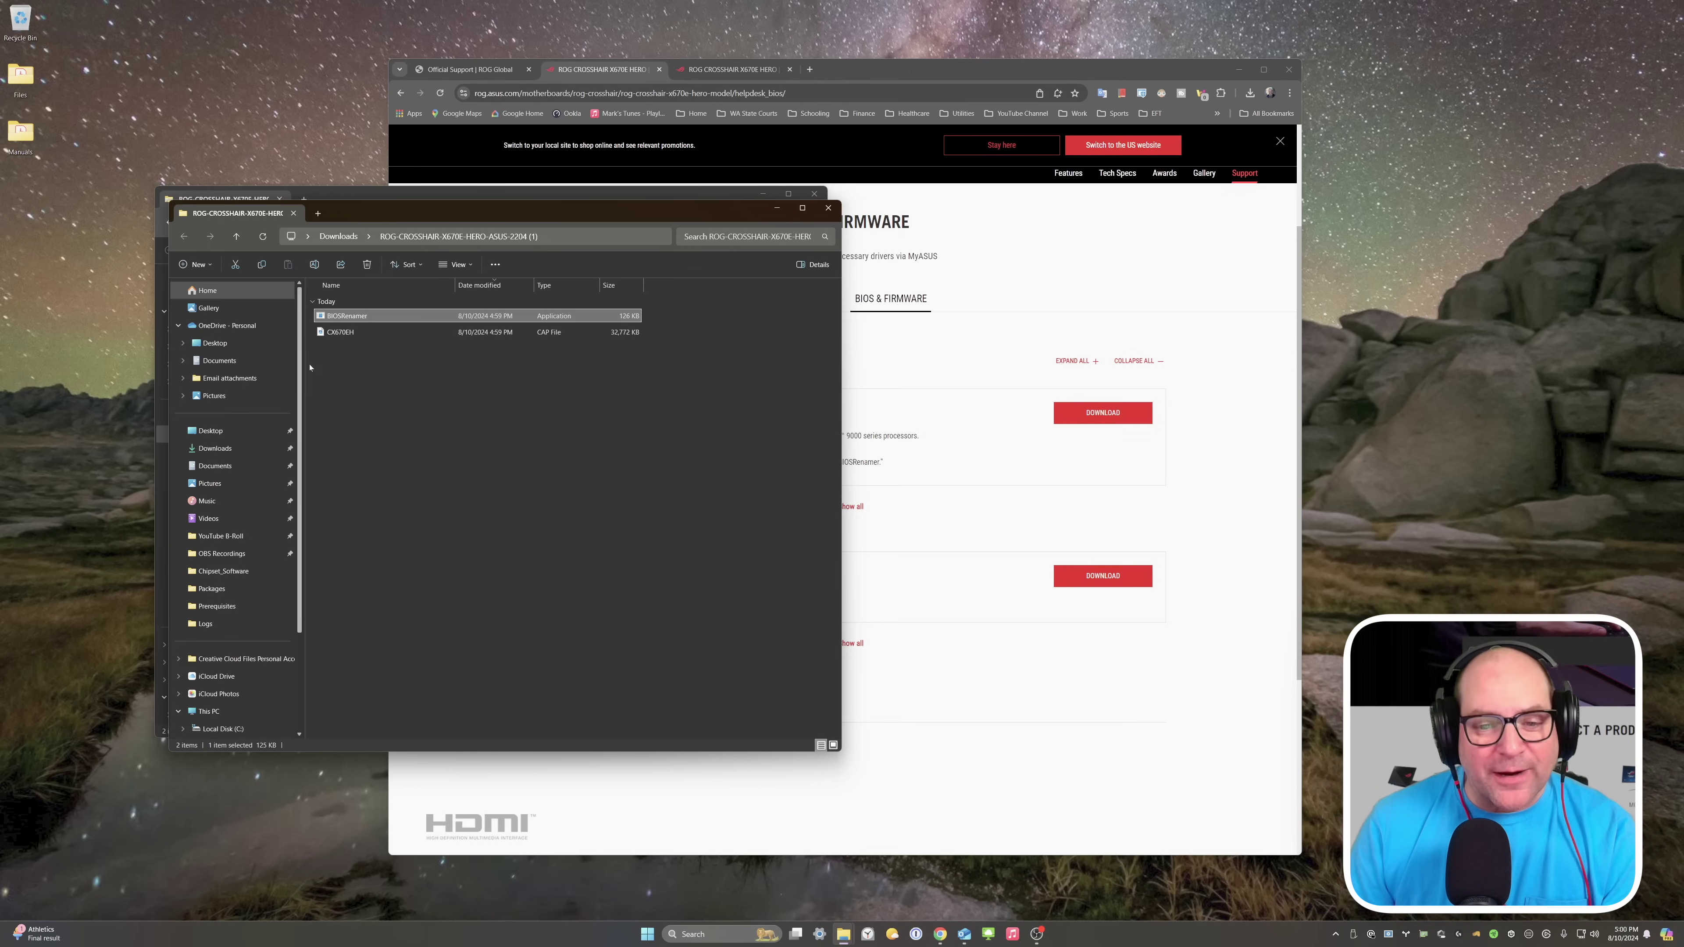
- Open a second Explorer window on SanDisk (G:) and drag CX670EH.CAP onto the drive
right_click(843, 934)
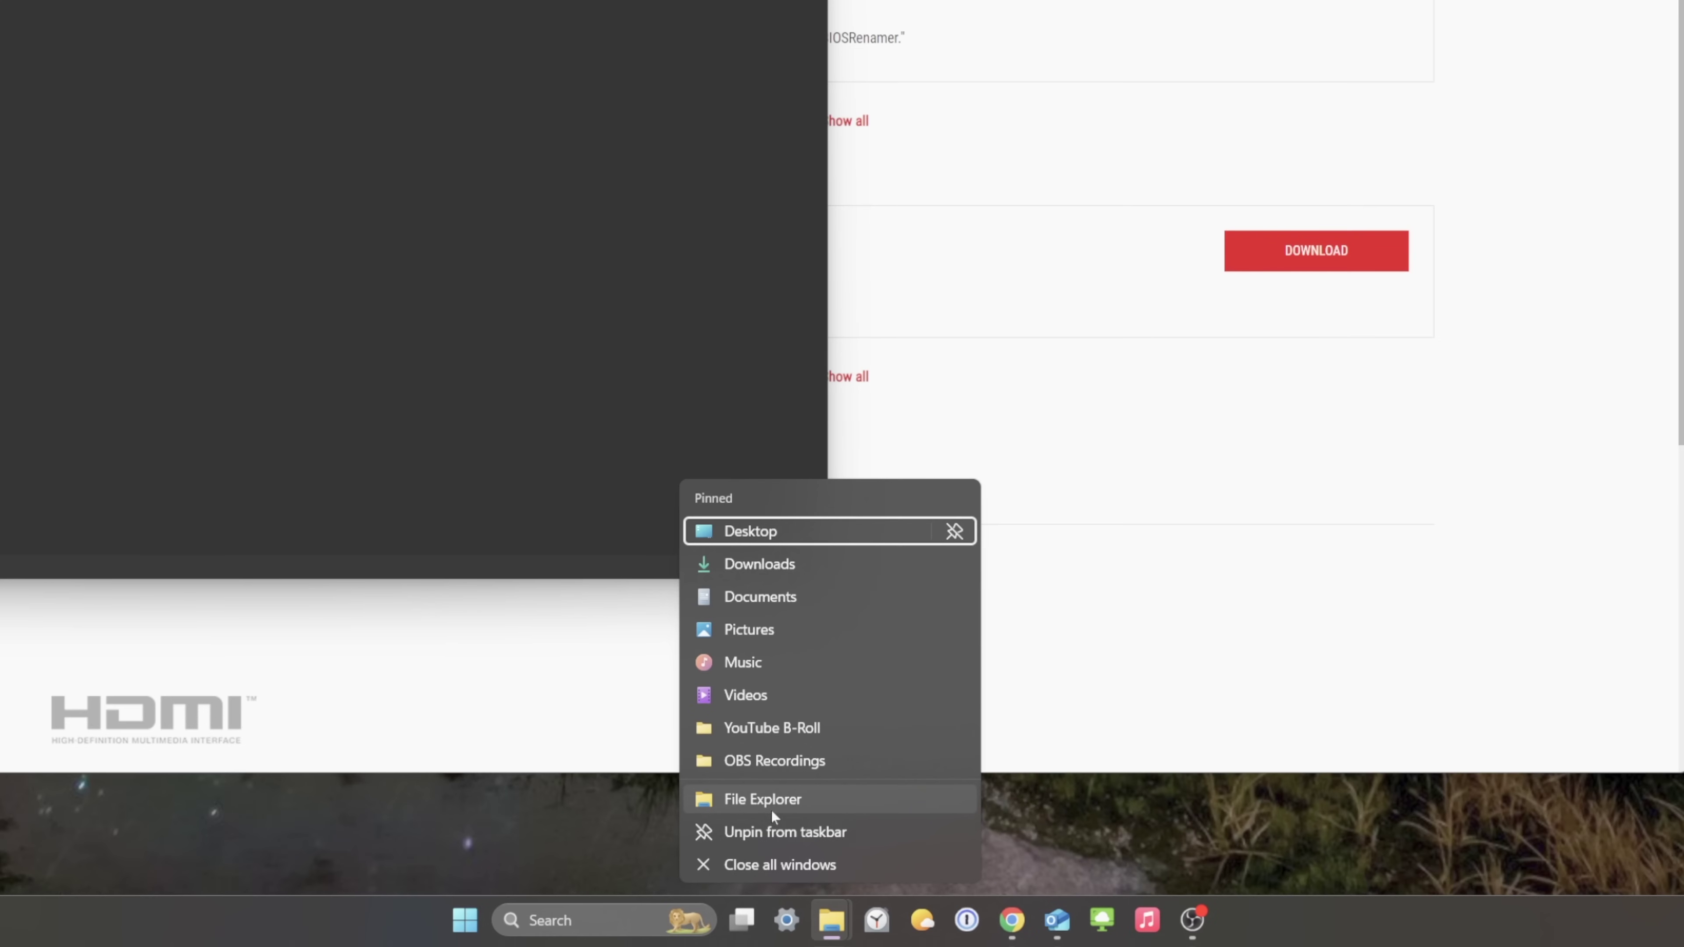
left_click(815, 869)
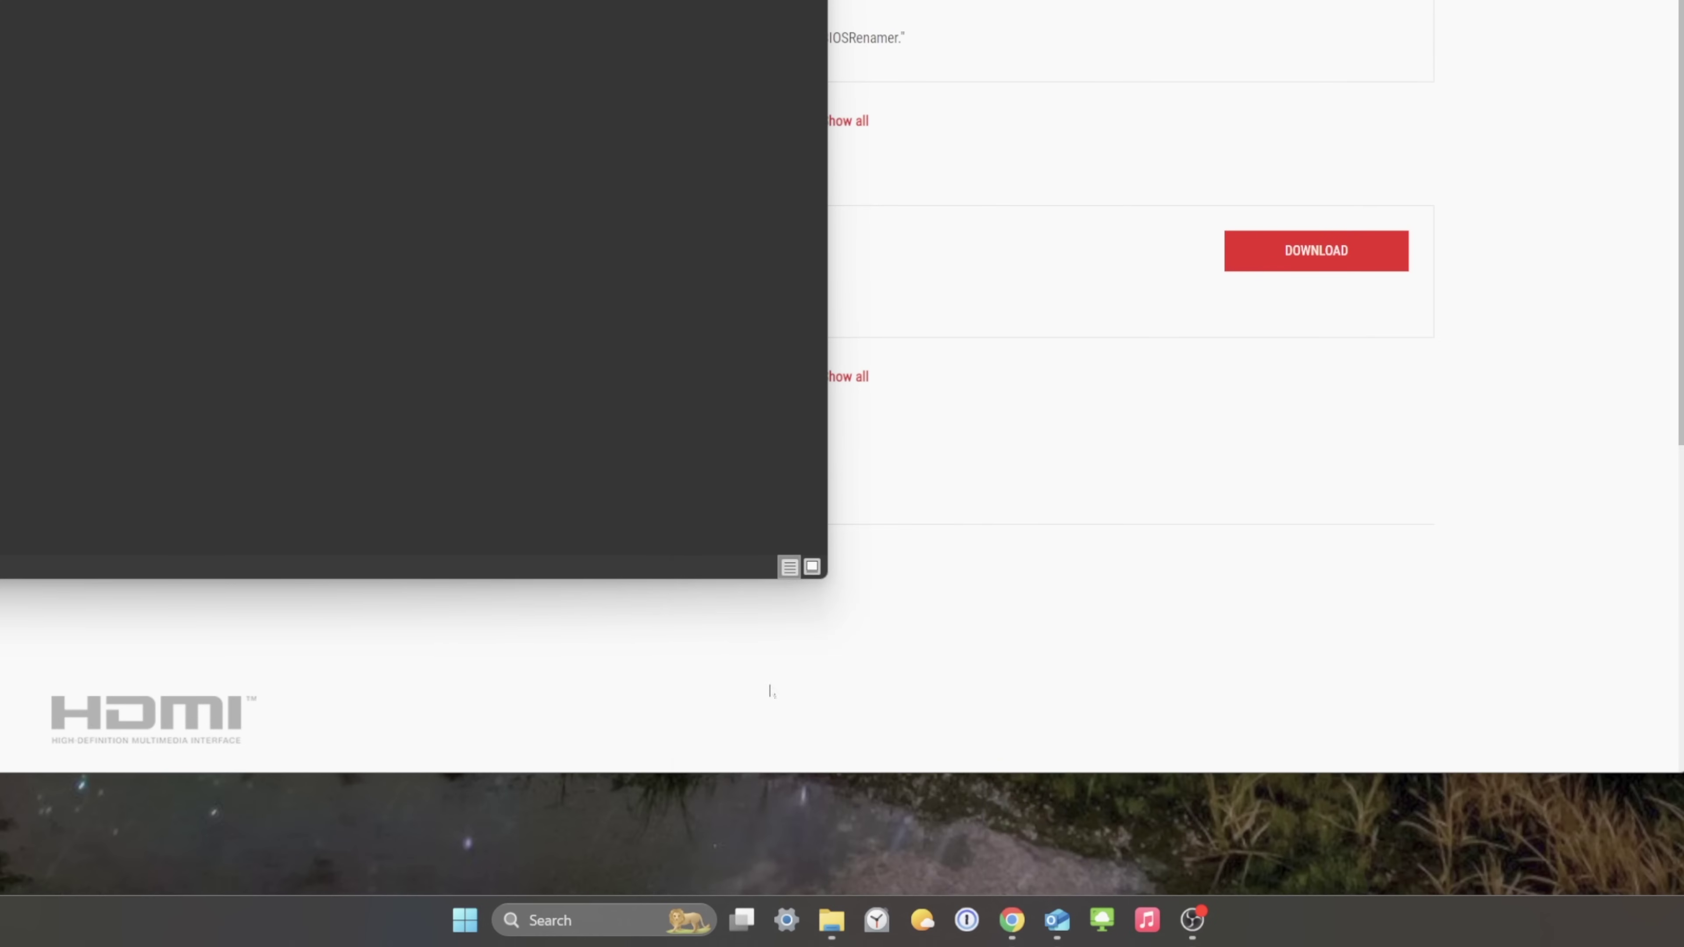
left_click_drag(582, 183, 1359, 161)
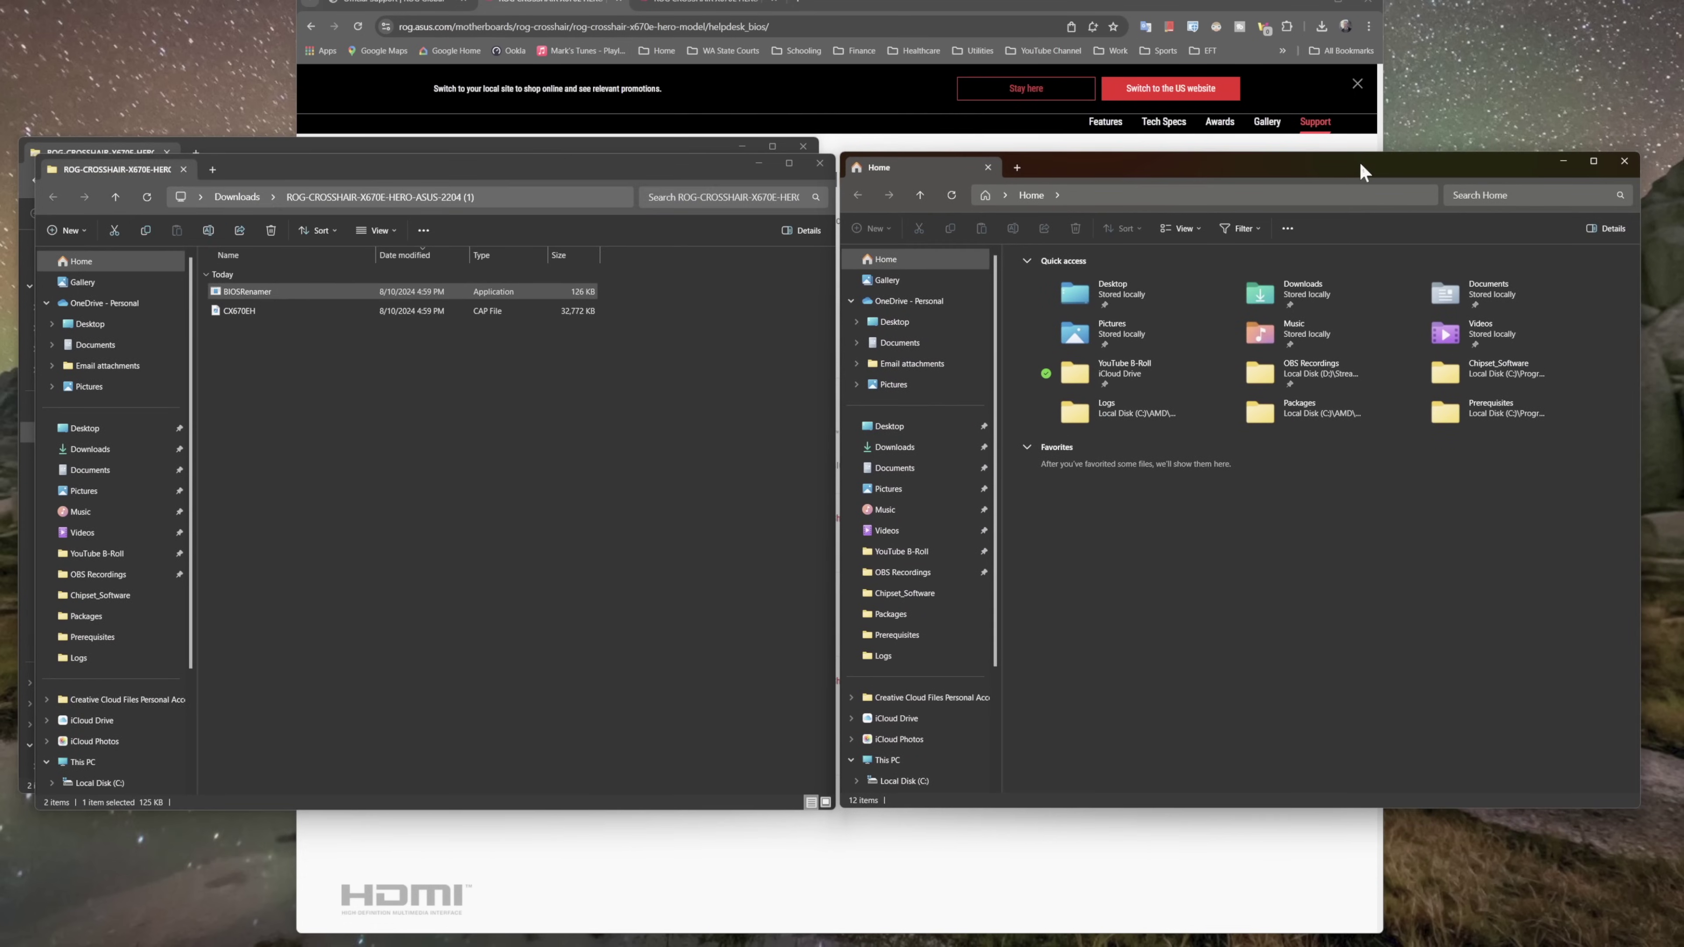
scroll(950, 730, "down", 2)
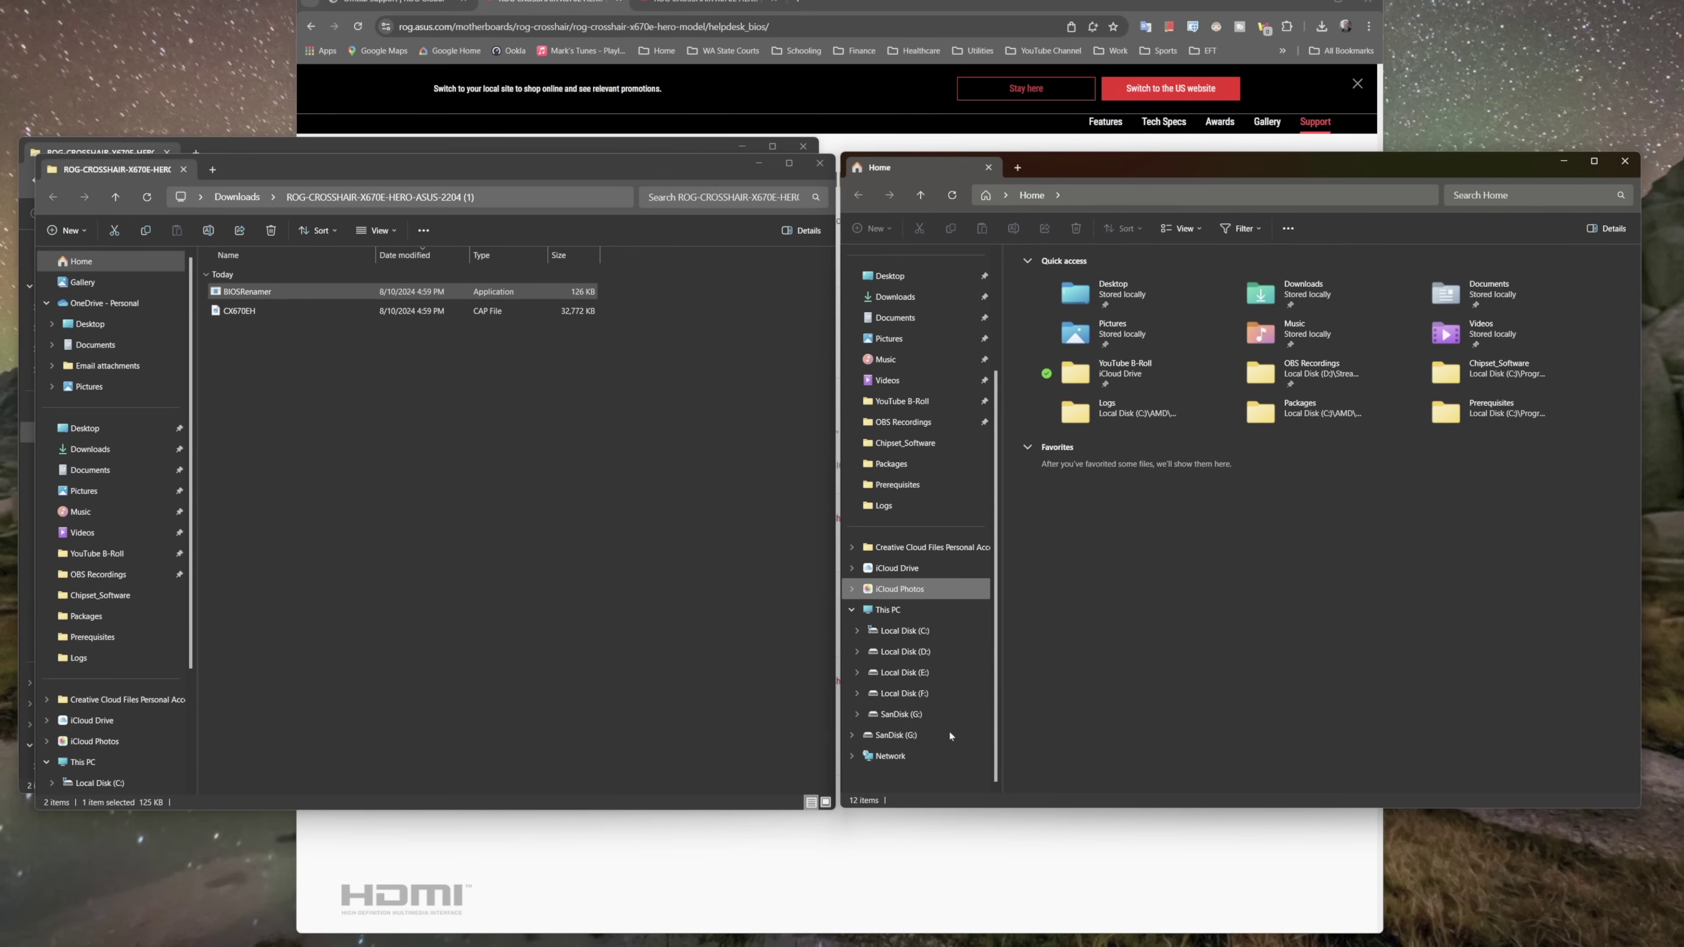
left_click(914, 736)
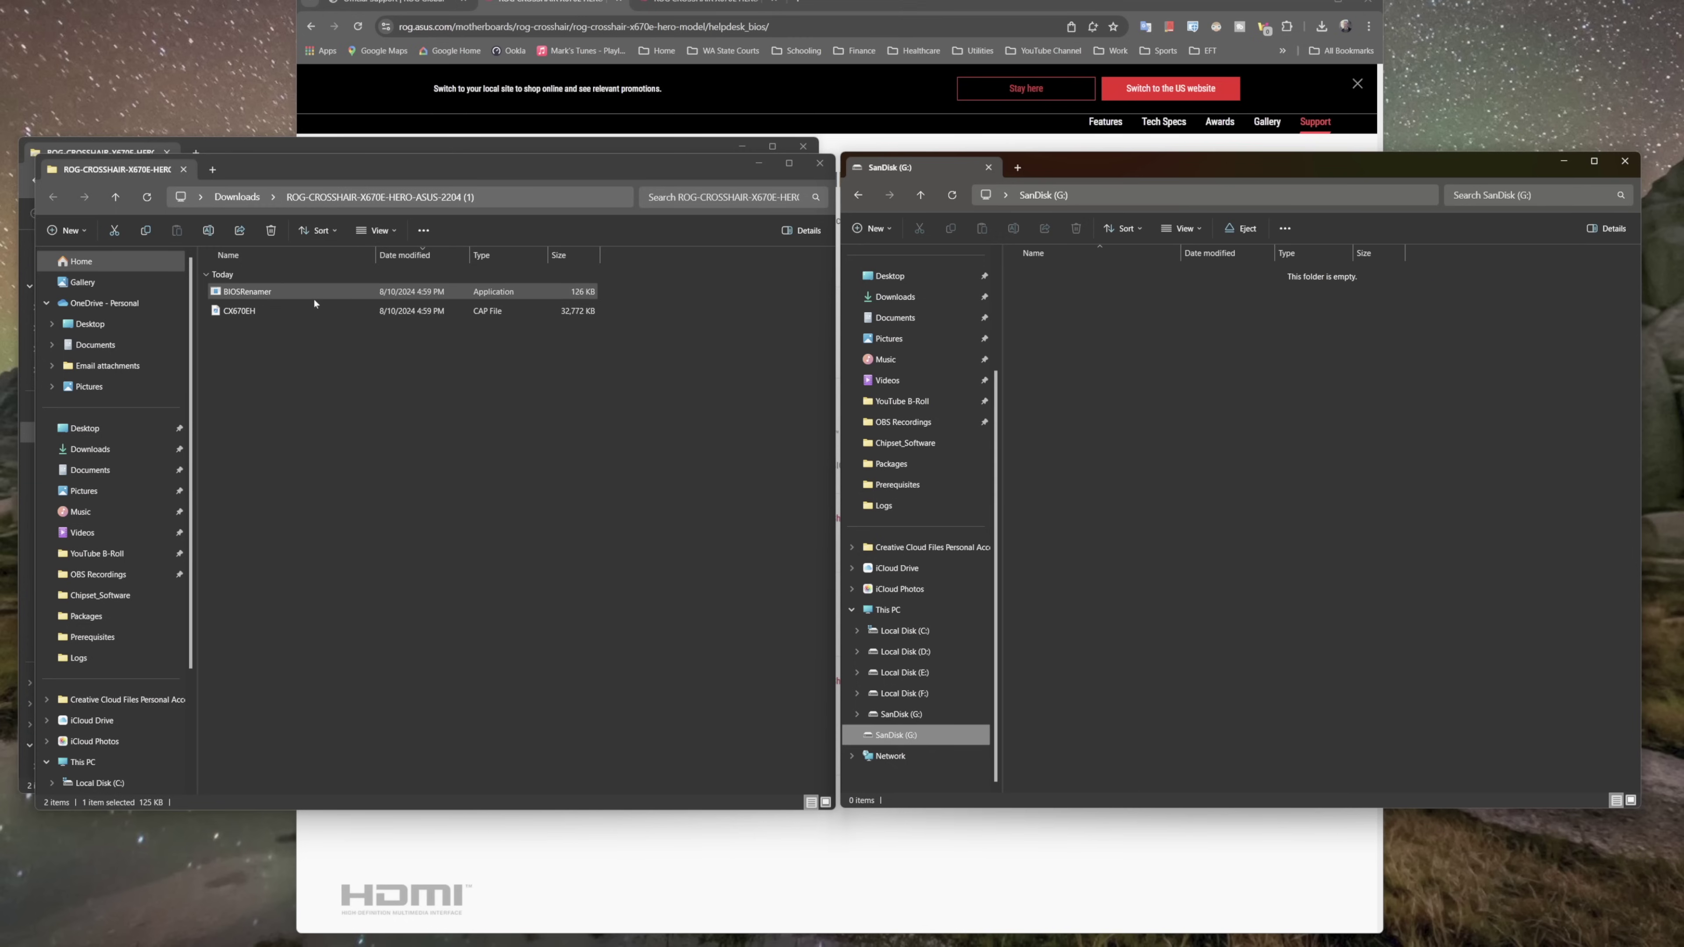
left_click(240, 314)
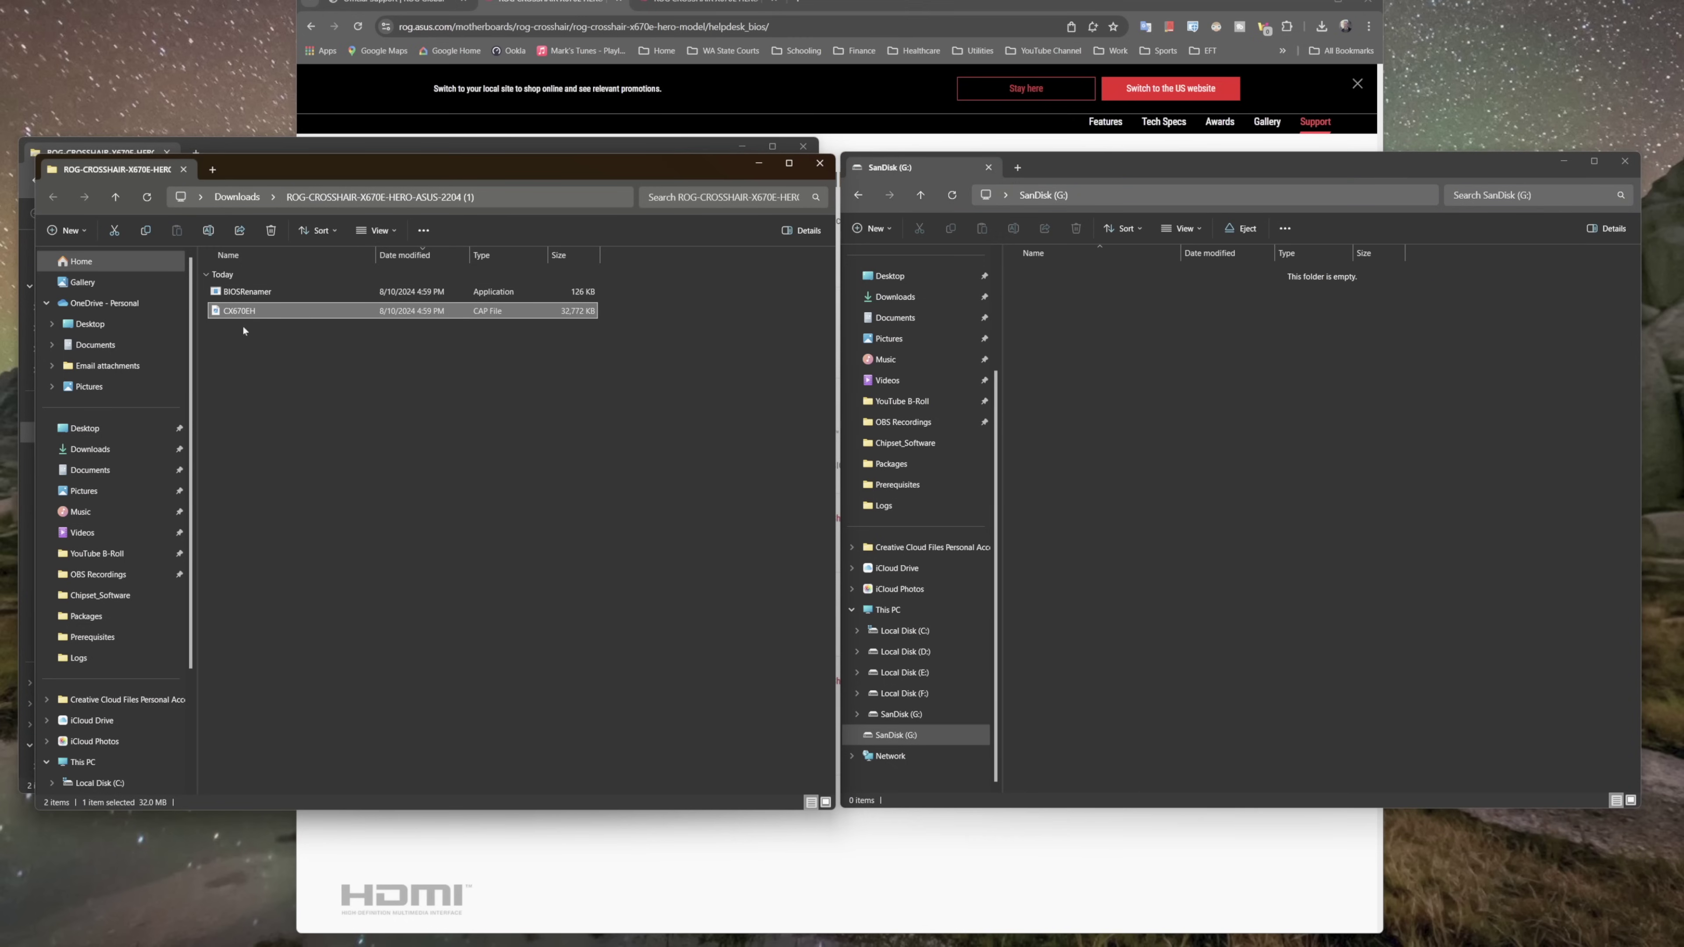
left_click_drag(231, 317, 1231, 459)
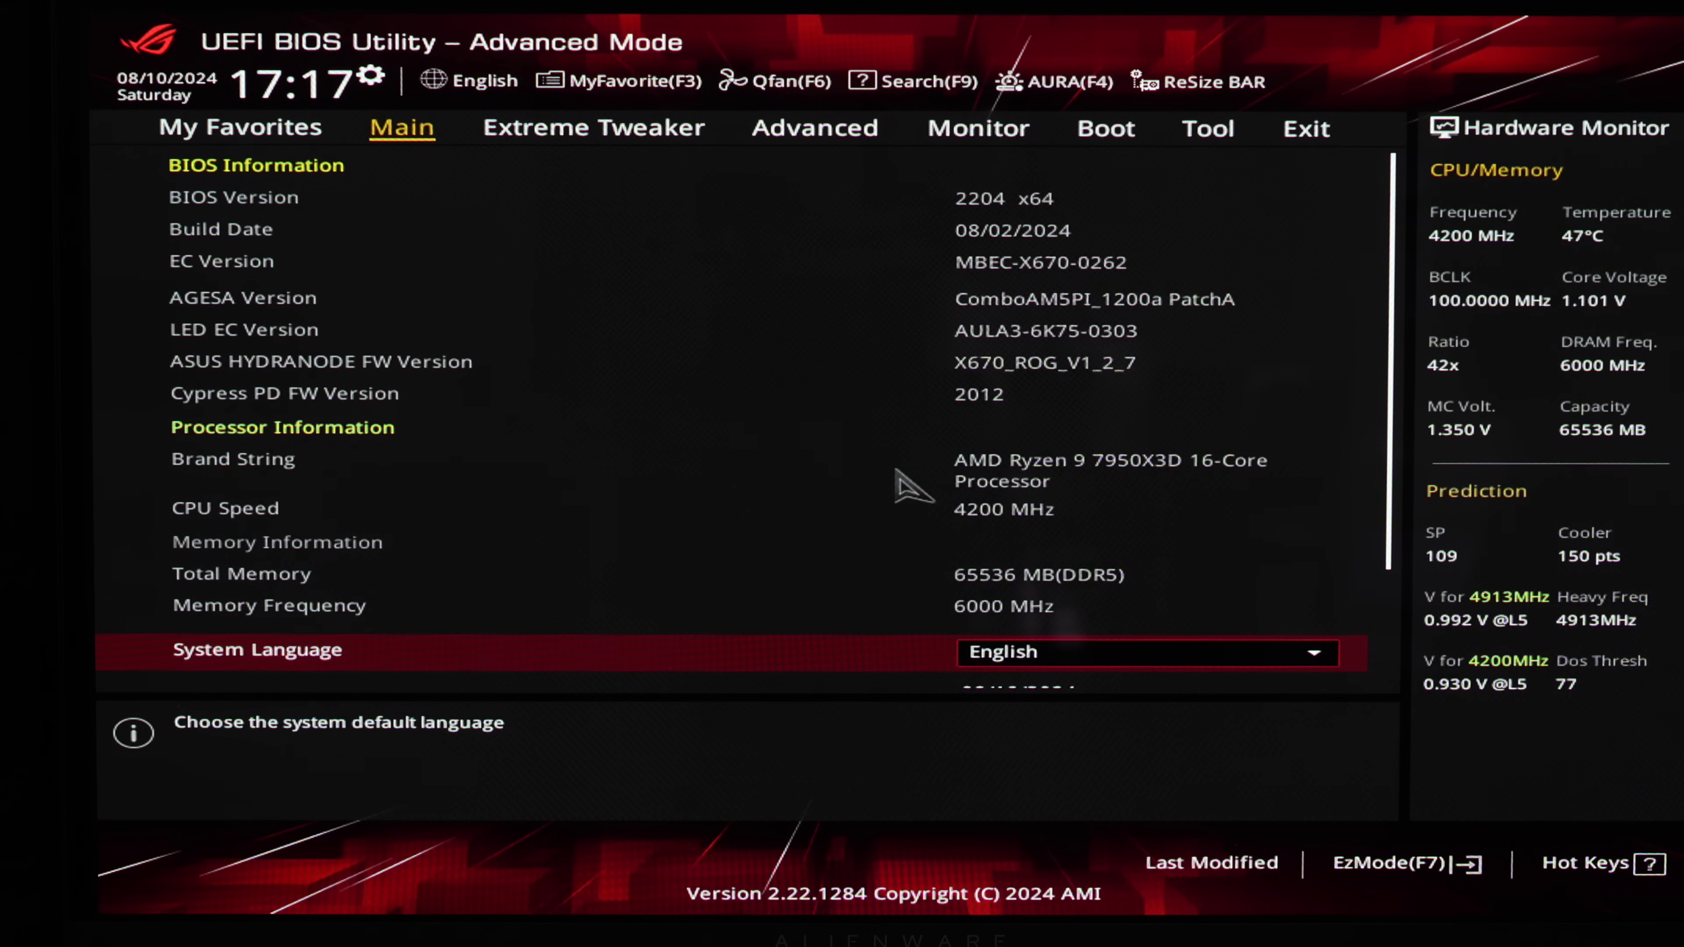
- Move from the Main tab to the overclocking settings tab
key("Right")
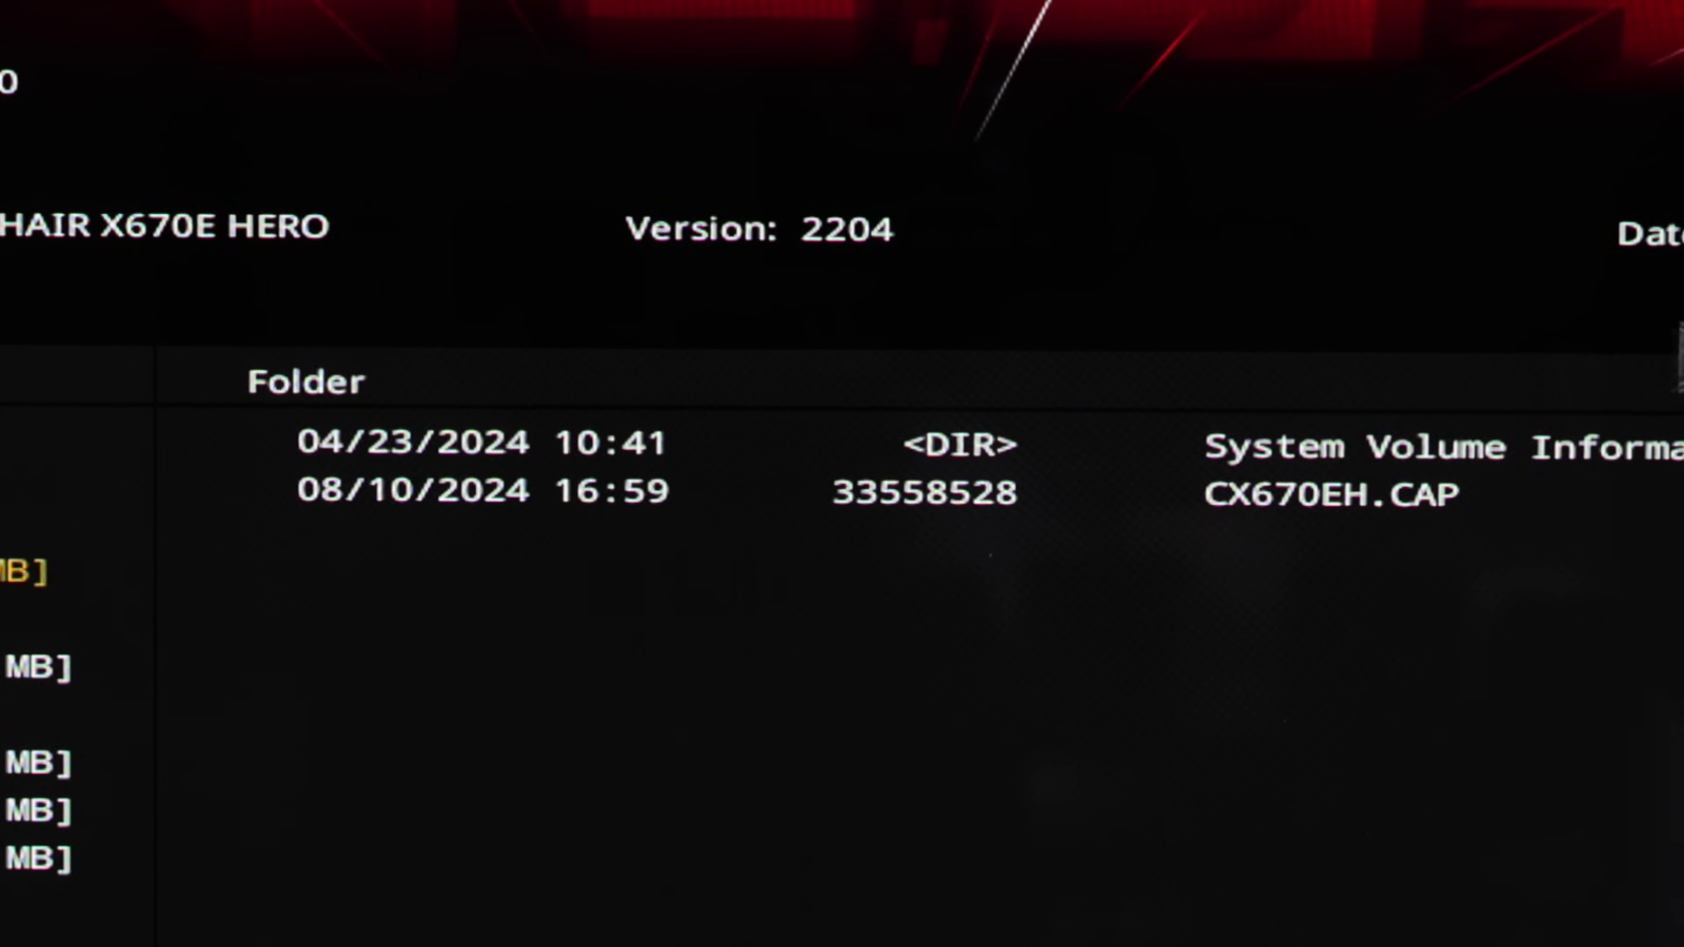
- Select CX670EH.CAP in EZ Flash 3 and load it for flashing
left_click(1269, 494)
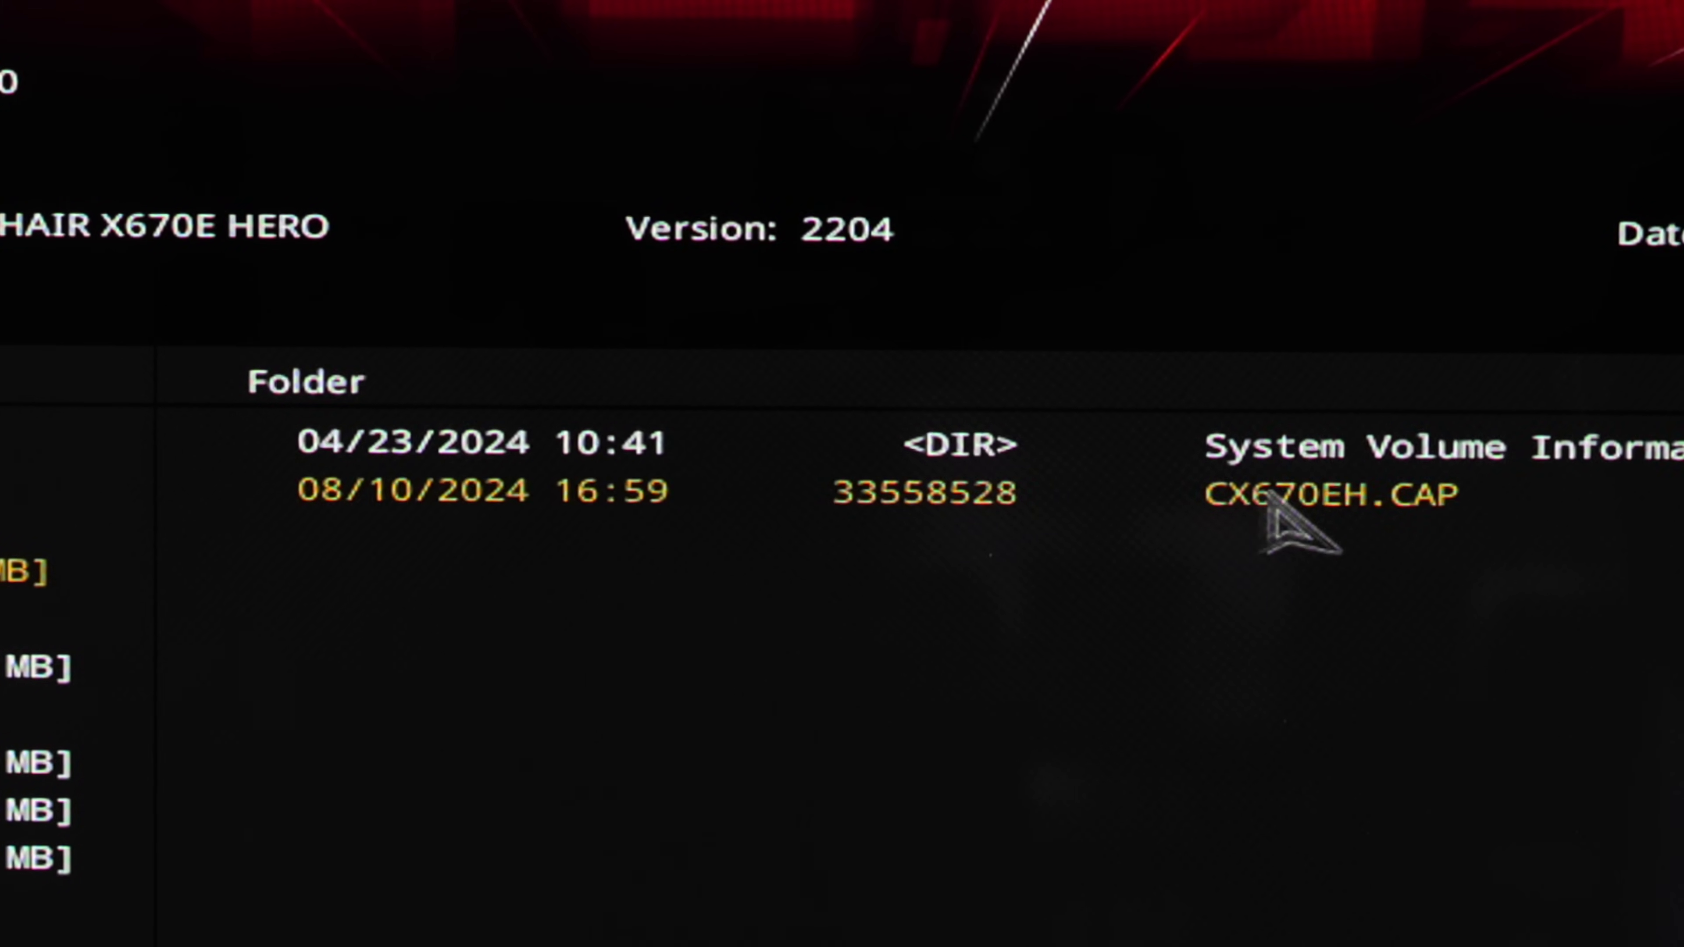
left_click(1187, 494)
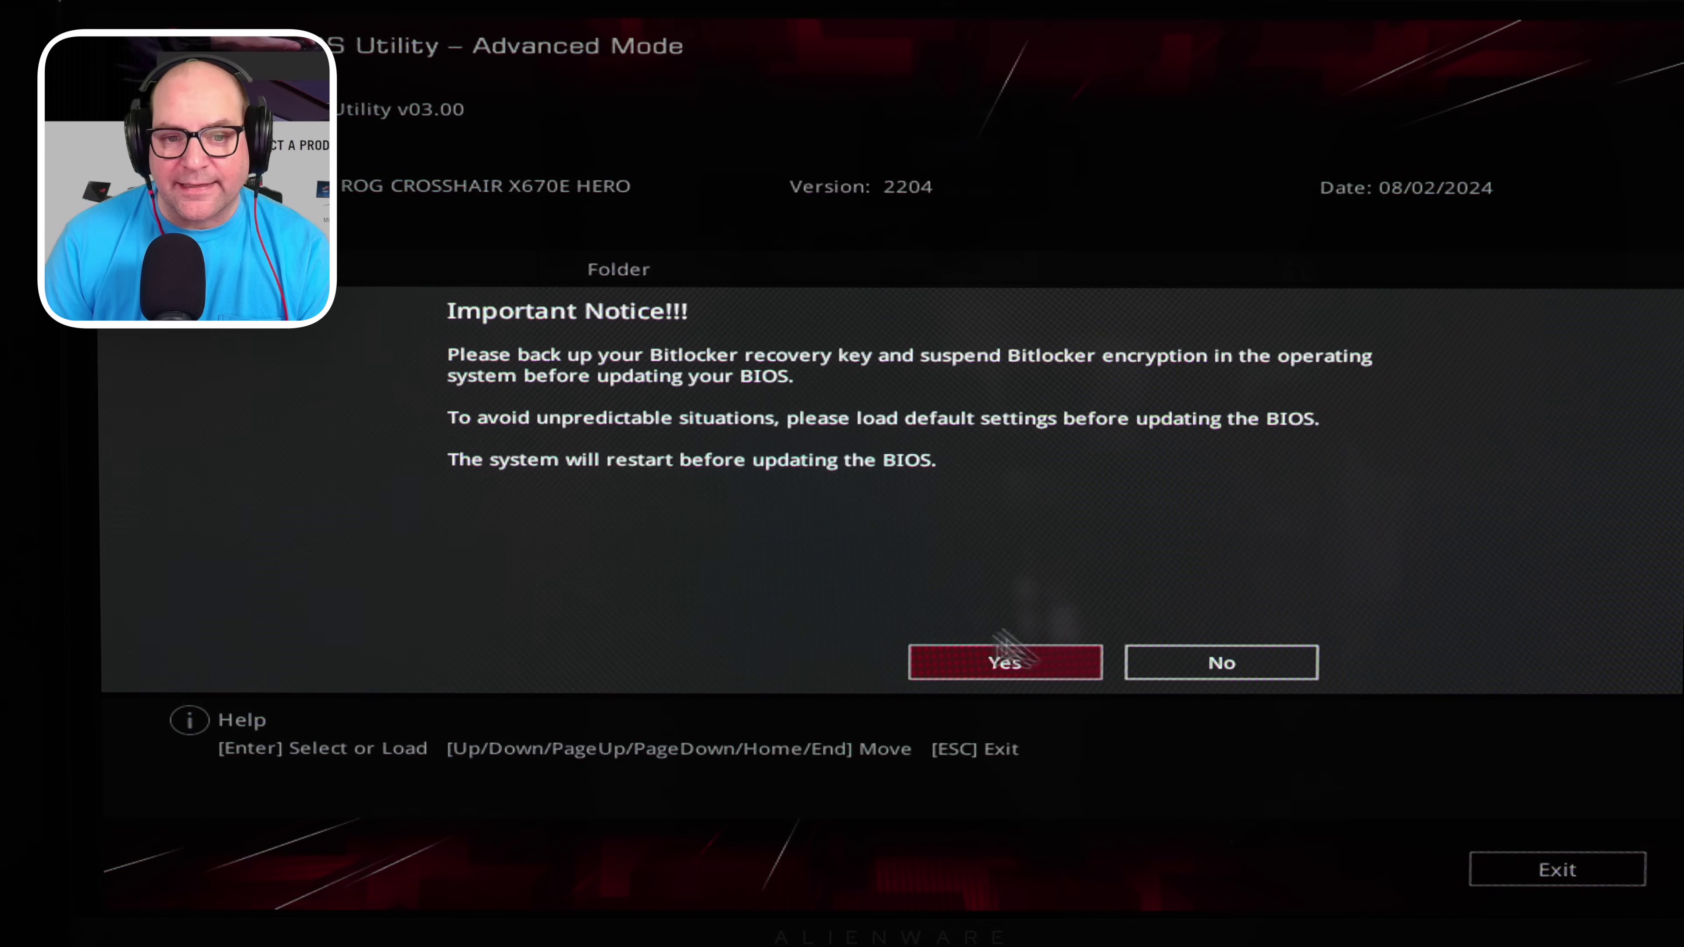
- Accept the notice, agree to read CX670EH.CAP, and confirm the update to BIOS 2204
left_click(1011, 665)
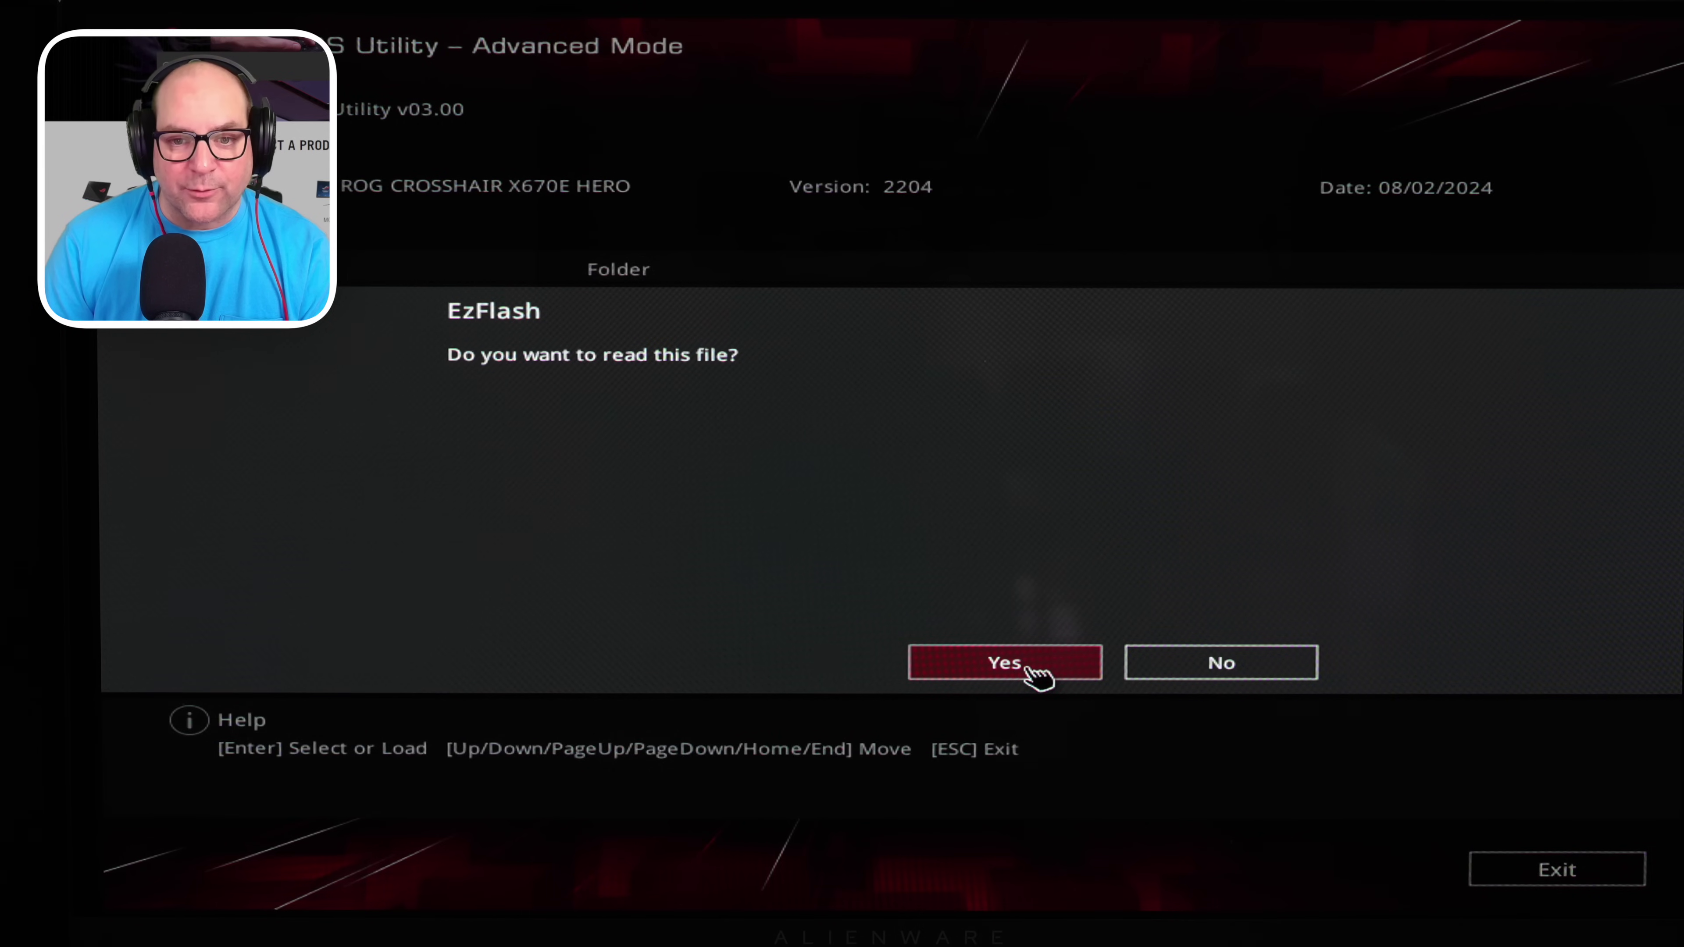
left_click(1028, 668)
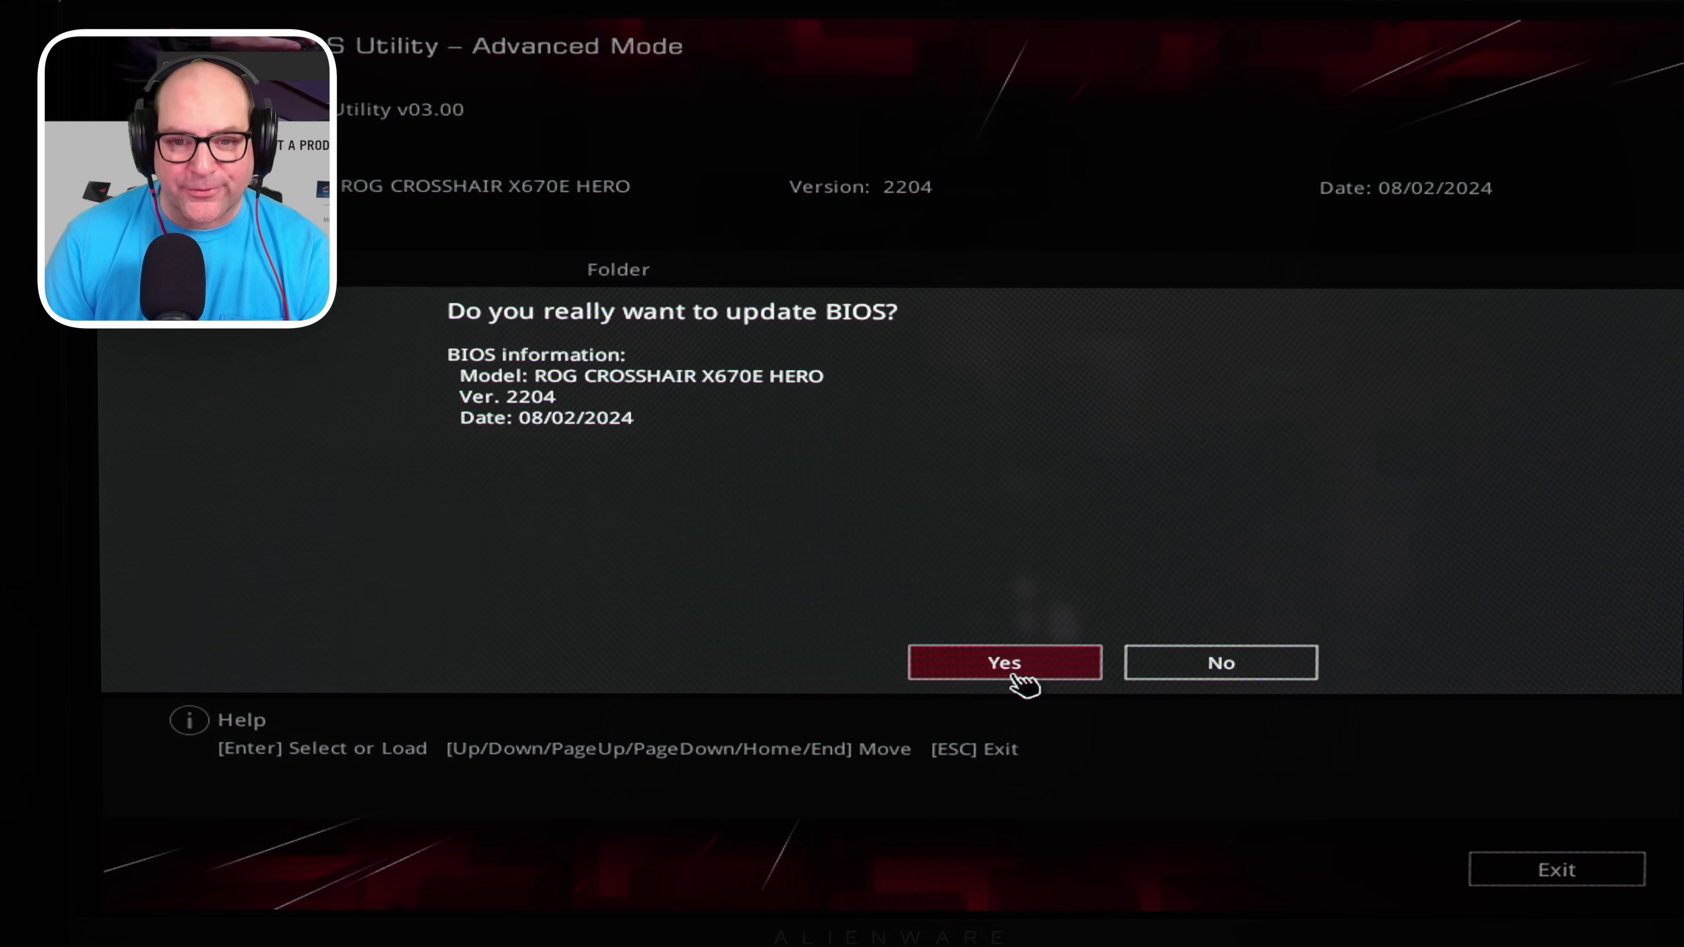
left_click(1014, 676)
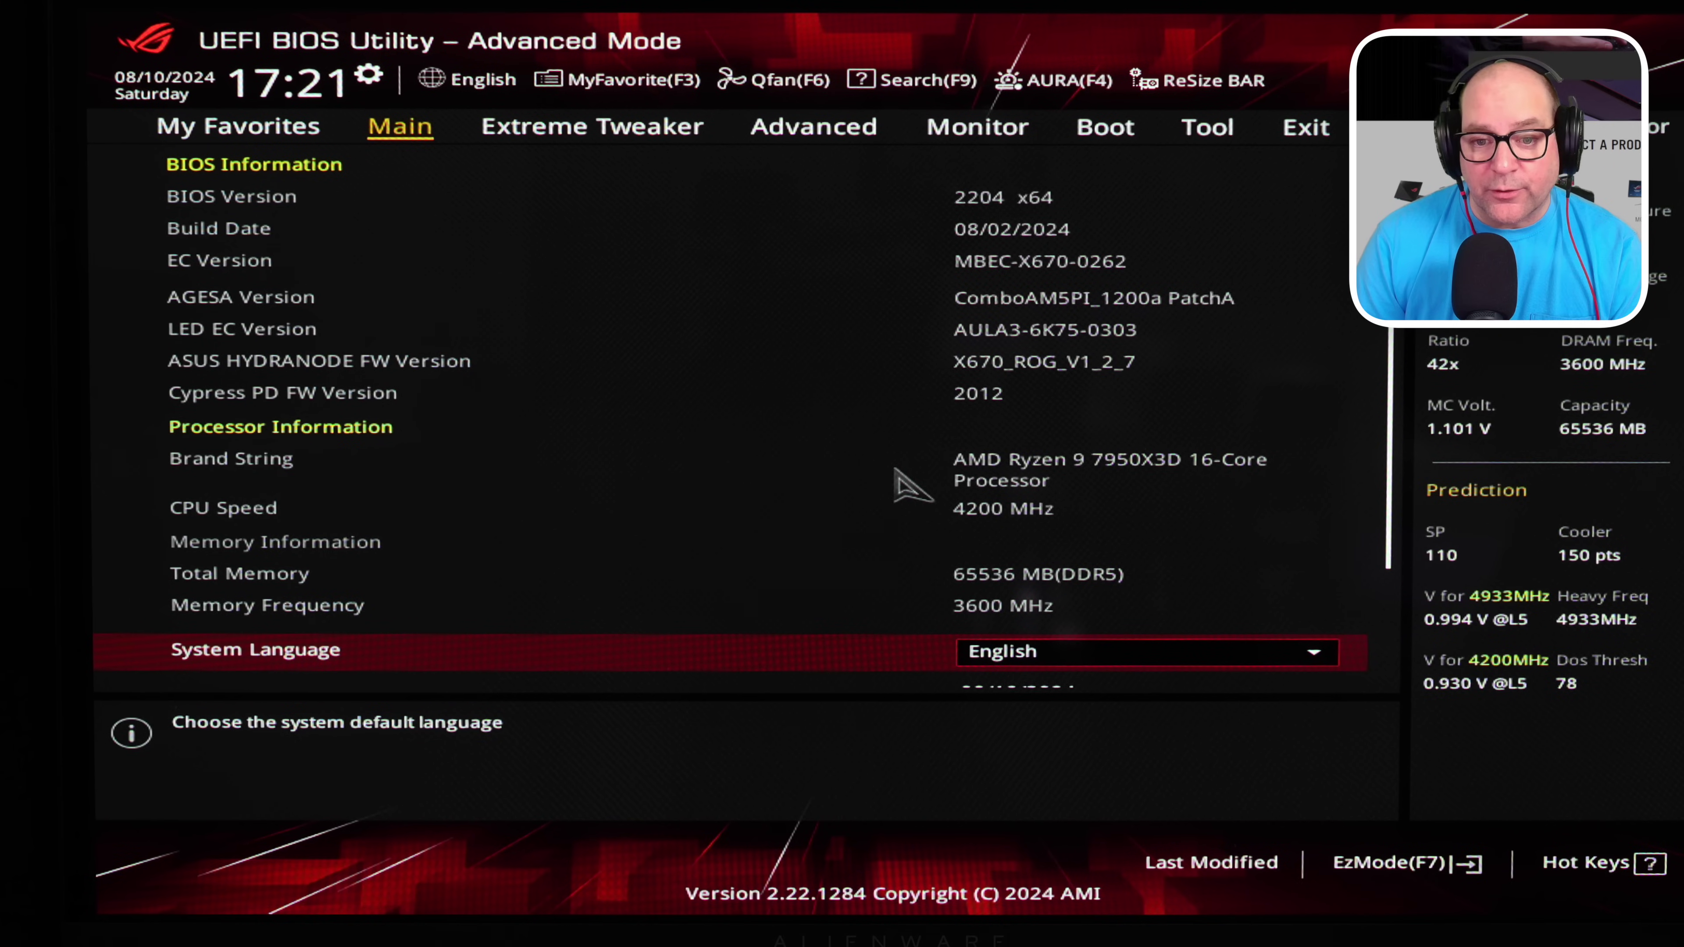
- Set Ai Overclock Tuner to the EXPO I memory profile in Extreme Tweaker
key("Right")
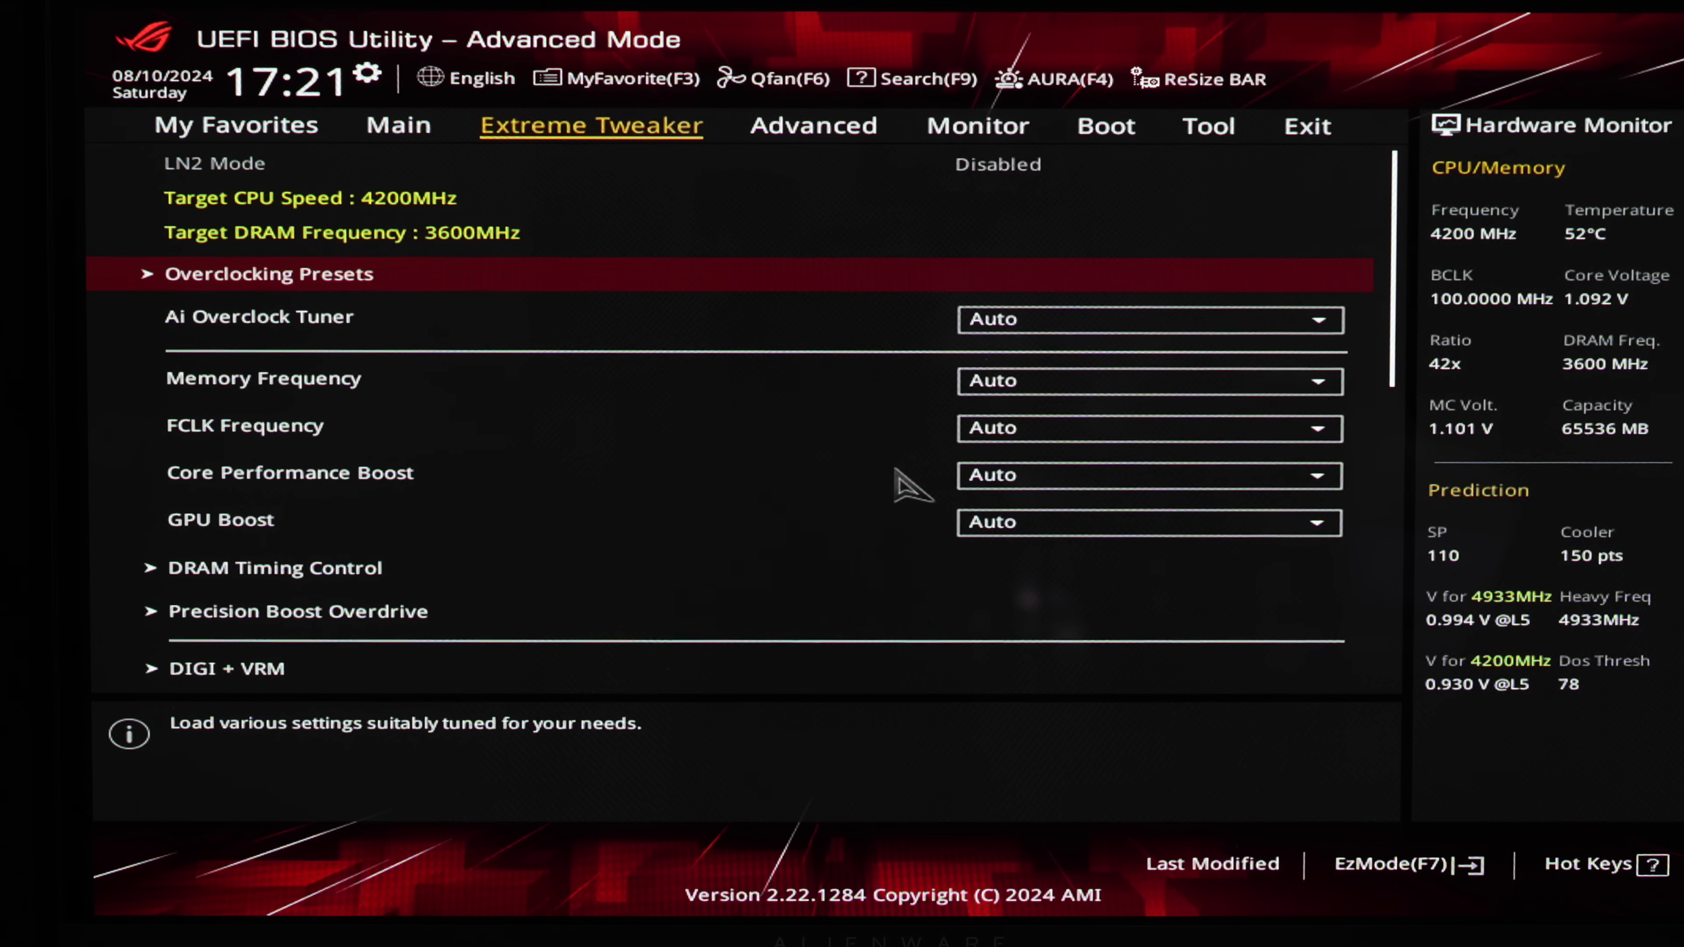
key("Down")
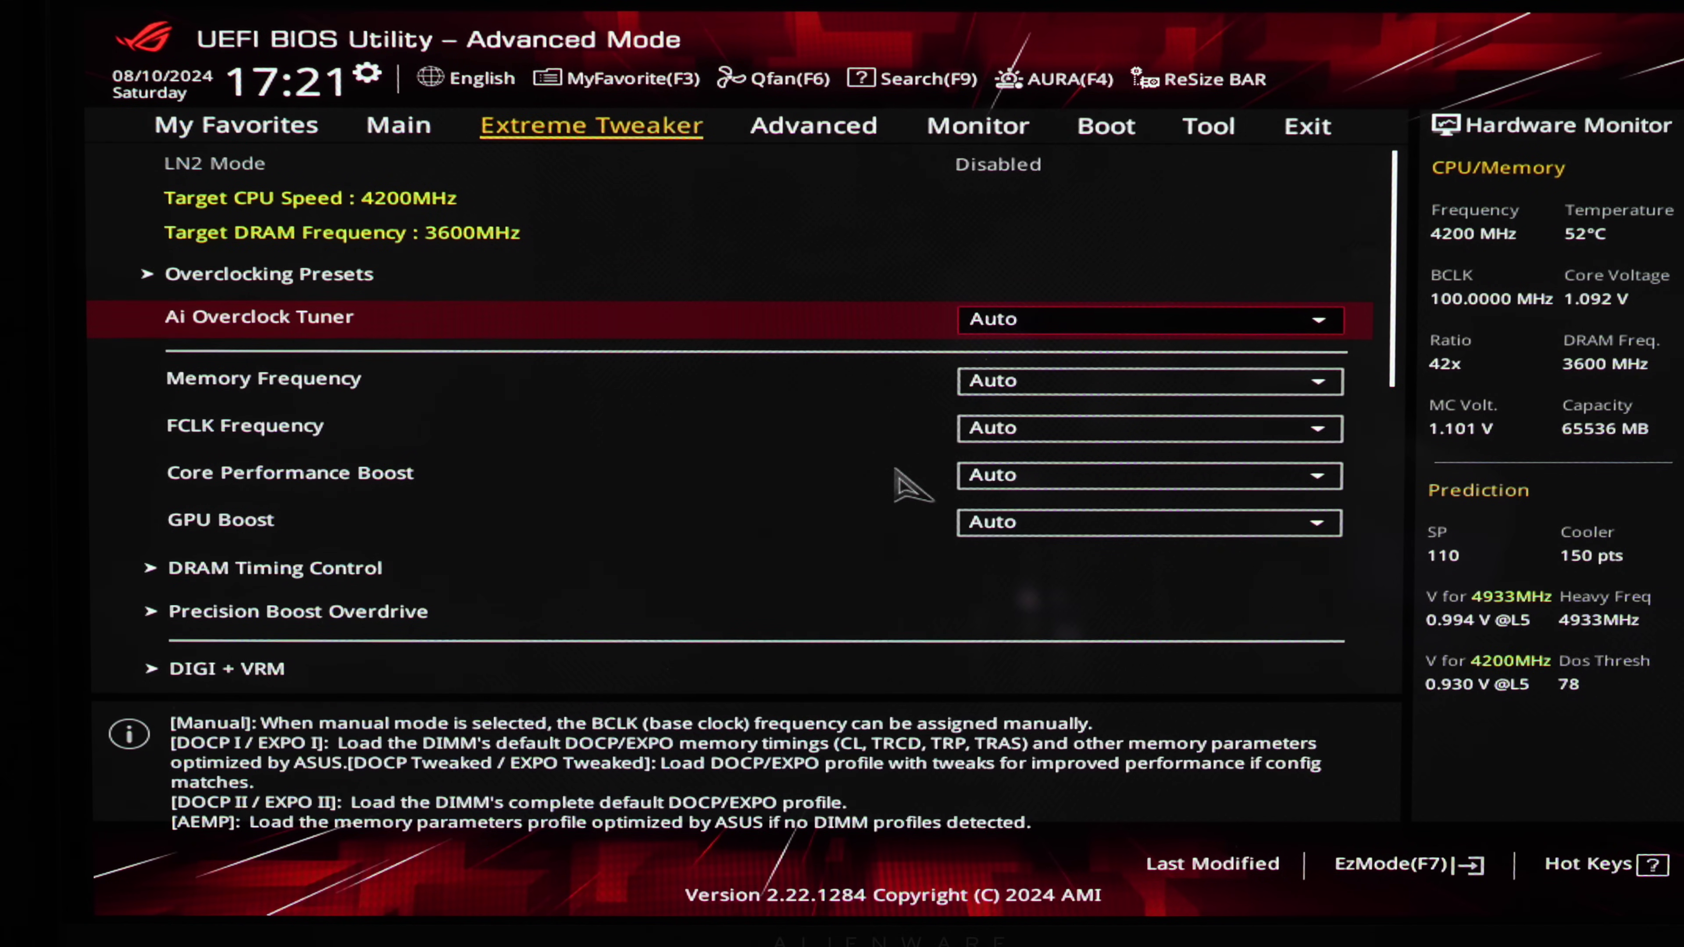
key("Return")
key("Down")
key("Down")
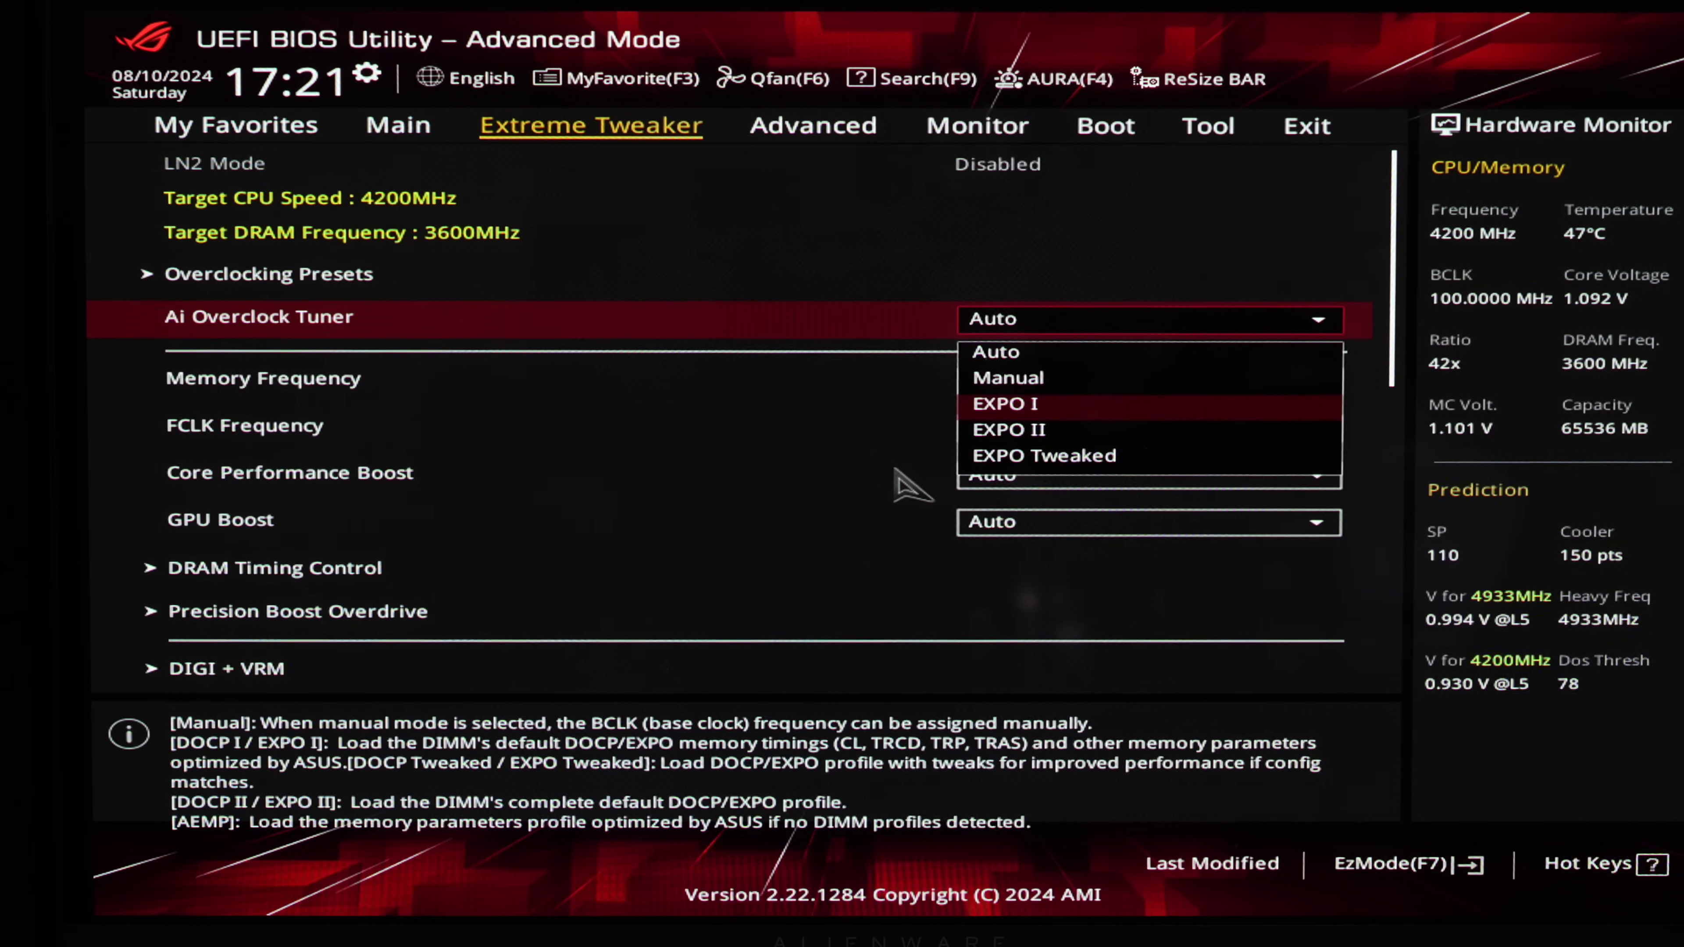
key("Return")
- Set Precision Boost Overdrive to Enabled
key("Down")
key("Down")
key("Down")
key("Down")
key("Down")
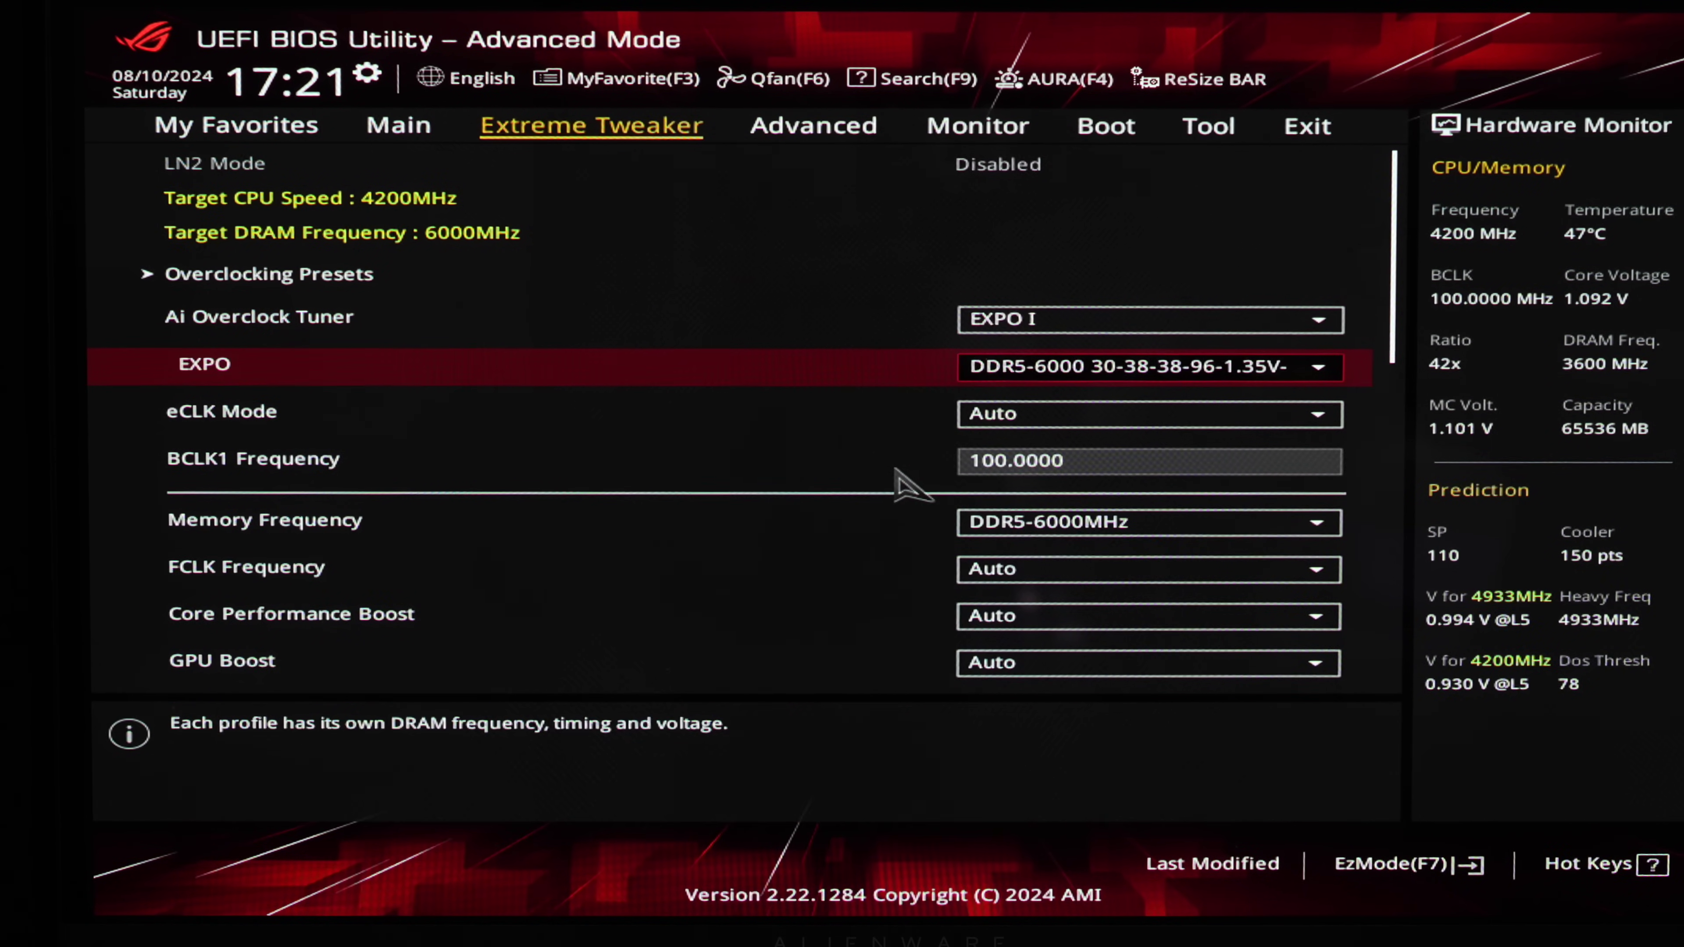
key("Down")
key("Down")
key("Down")
key("Down")
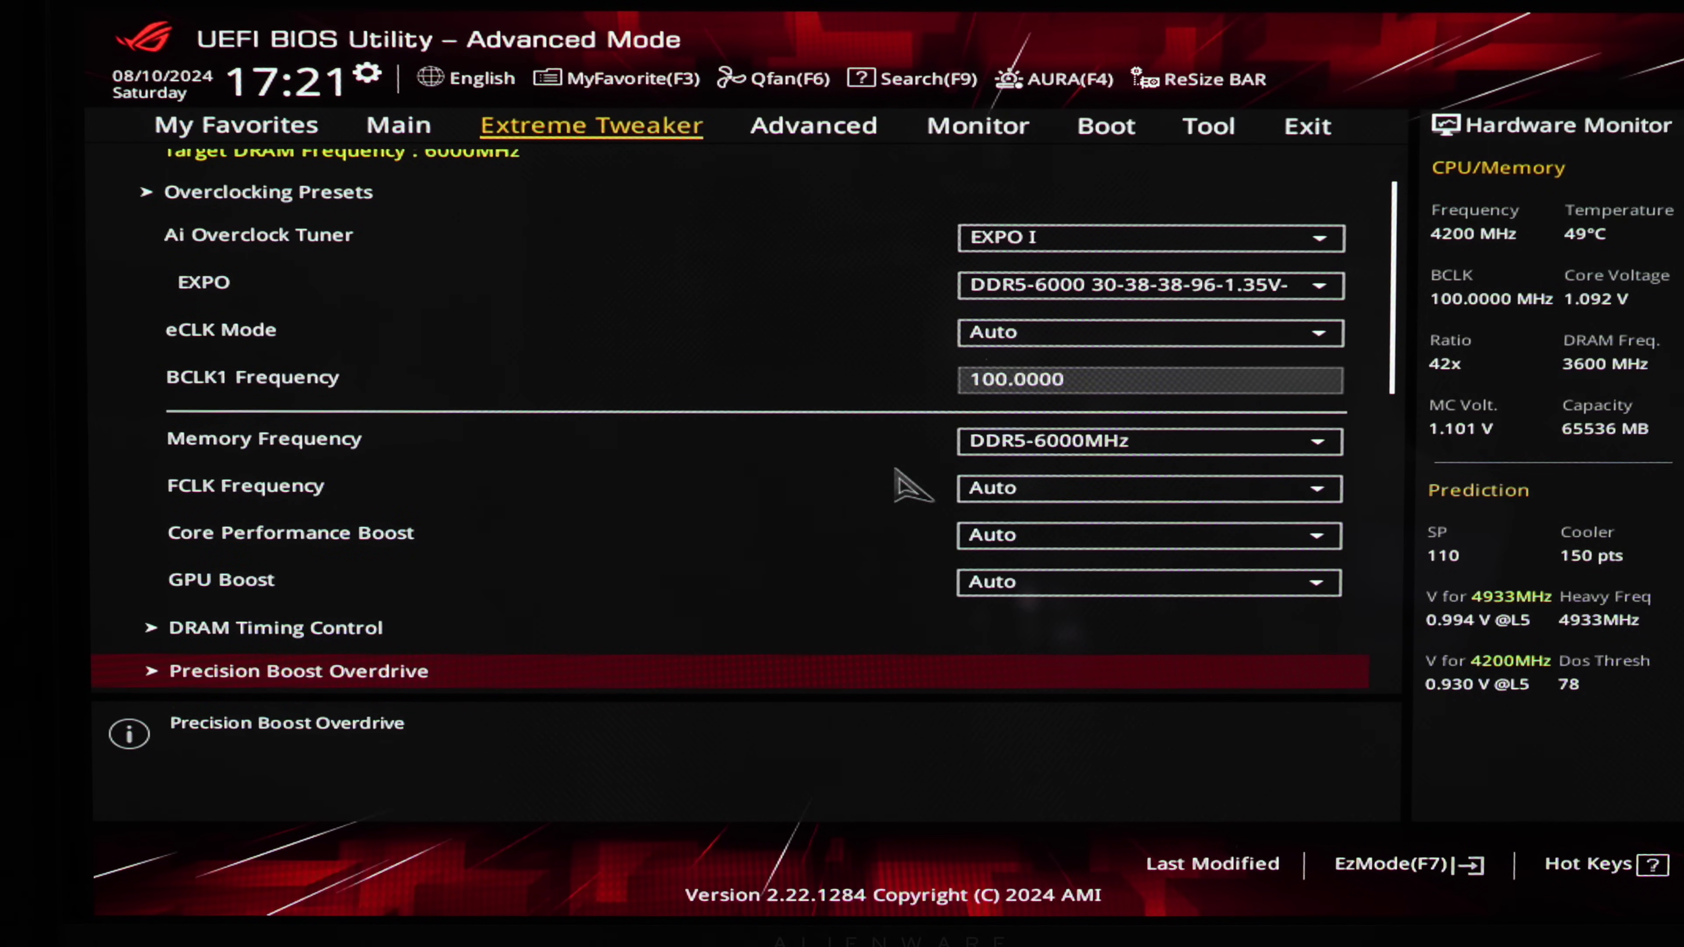
key("Return")
key("Down")
key("Down")
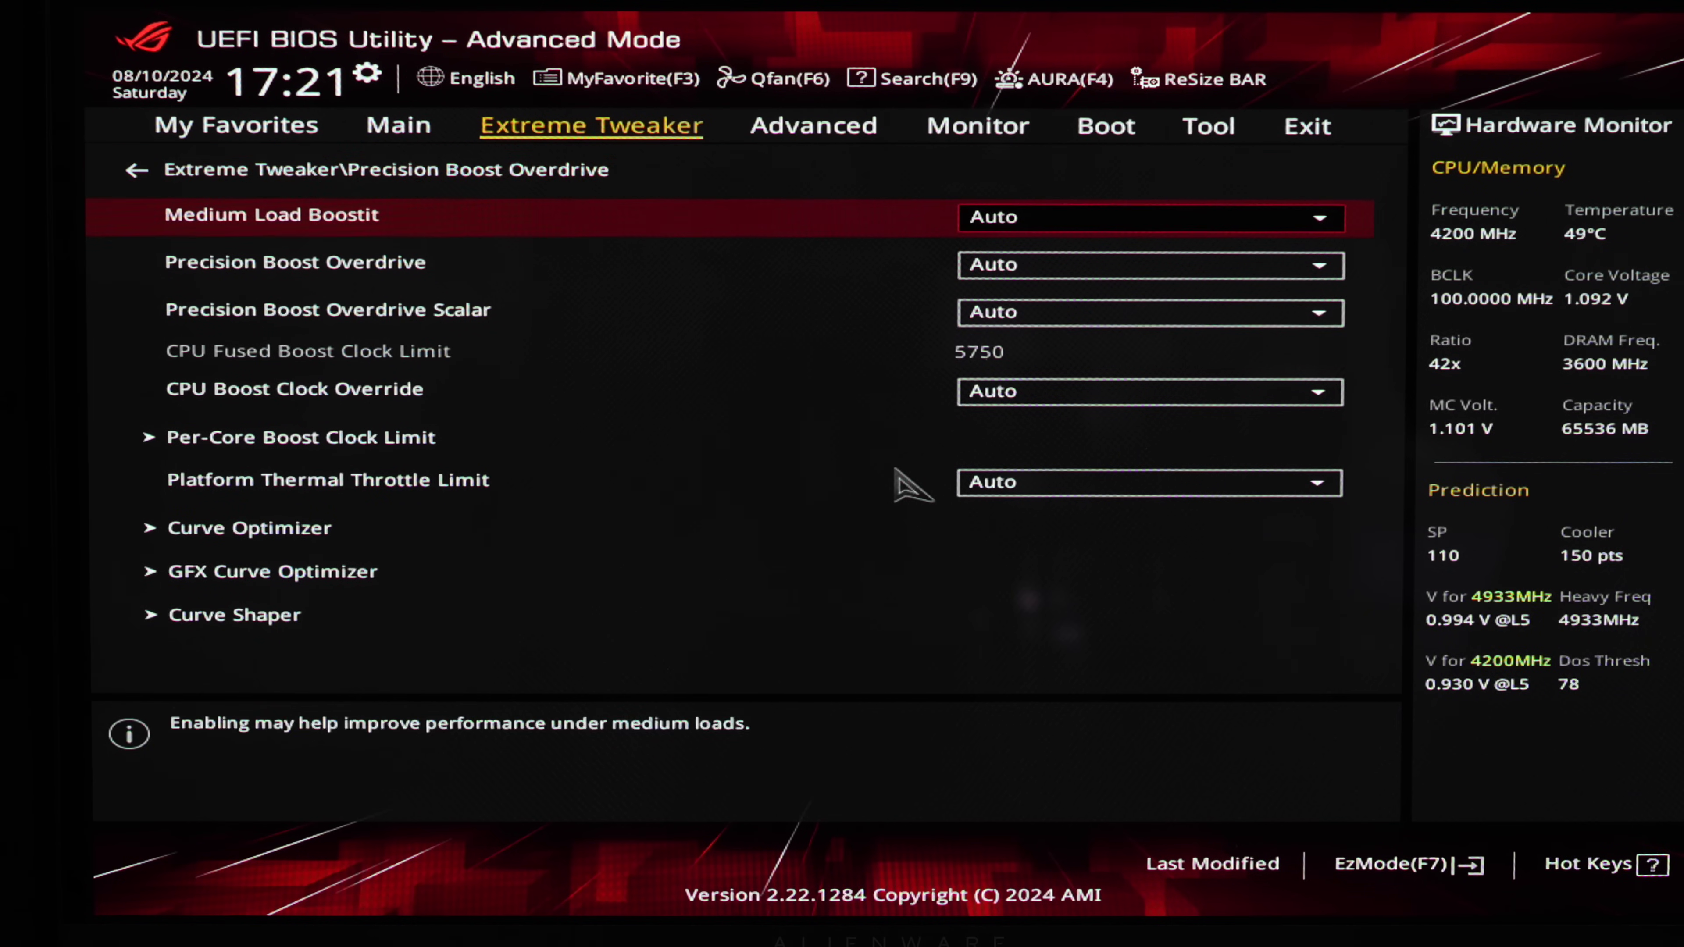
key("Return")
key("Down")
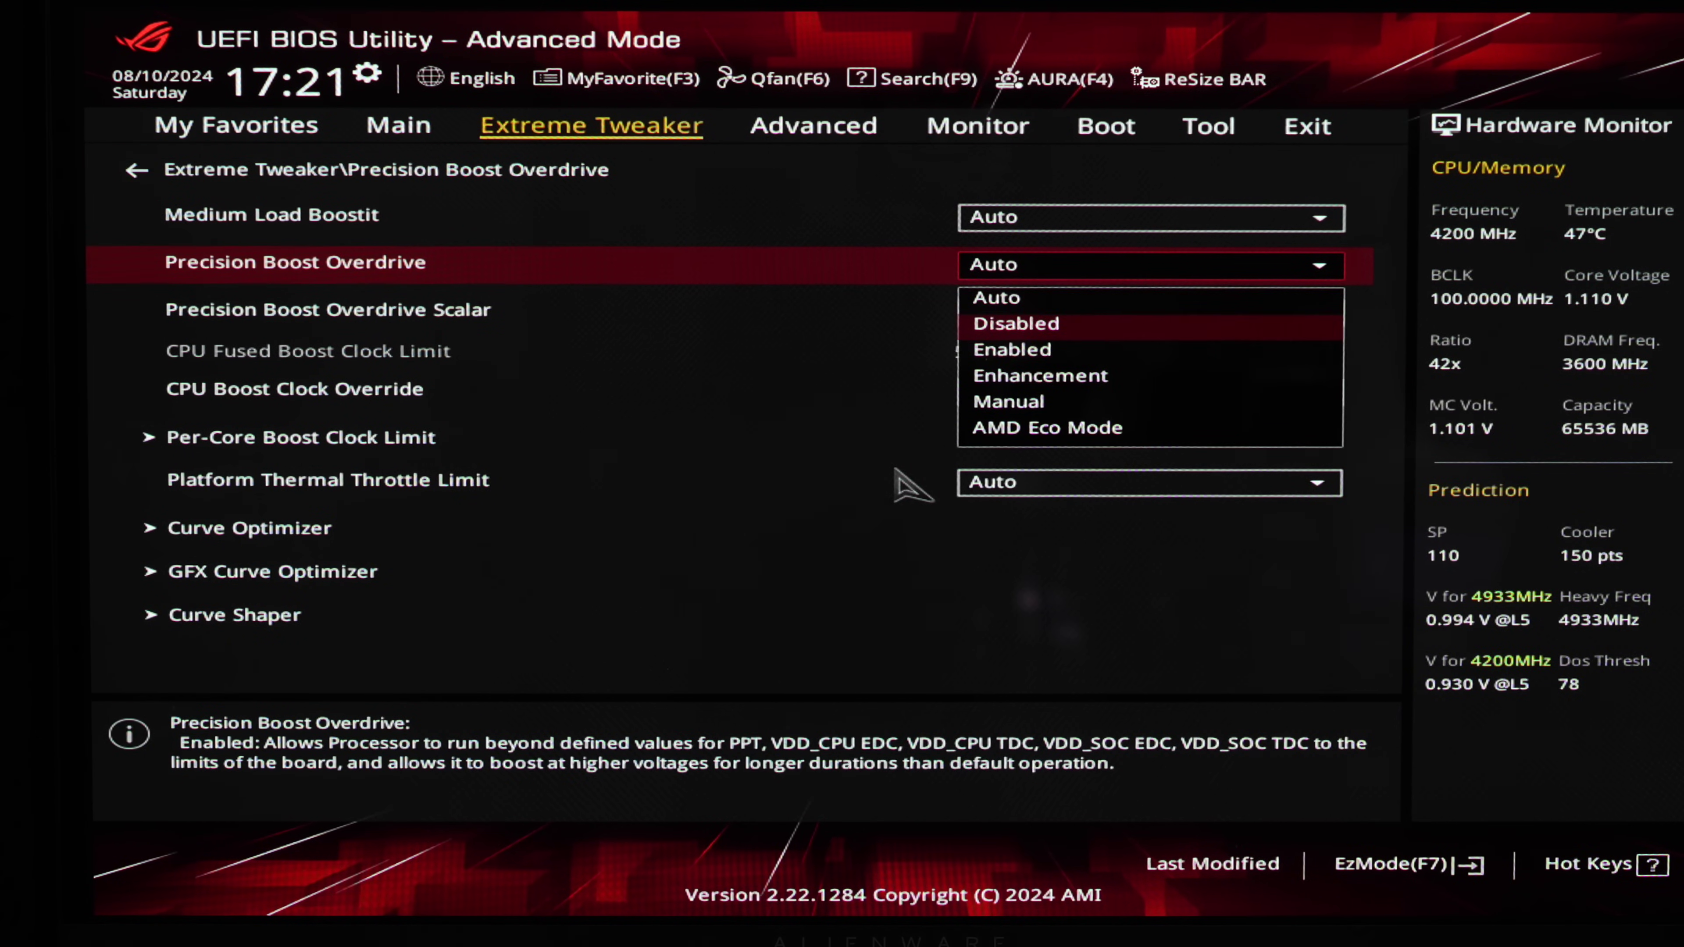
key("Down")
key("Return")
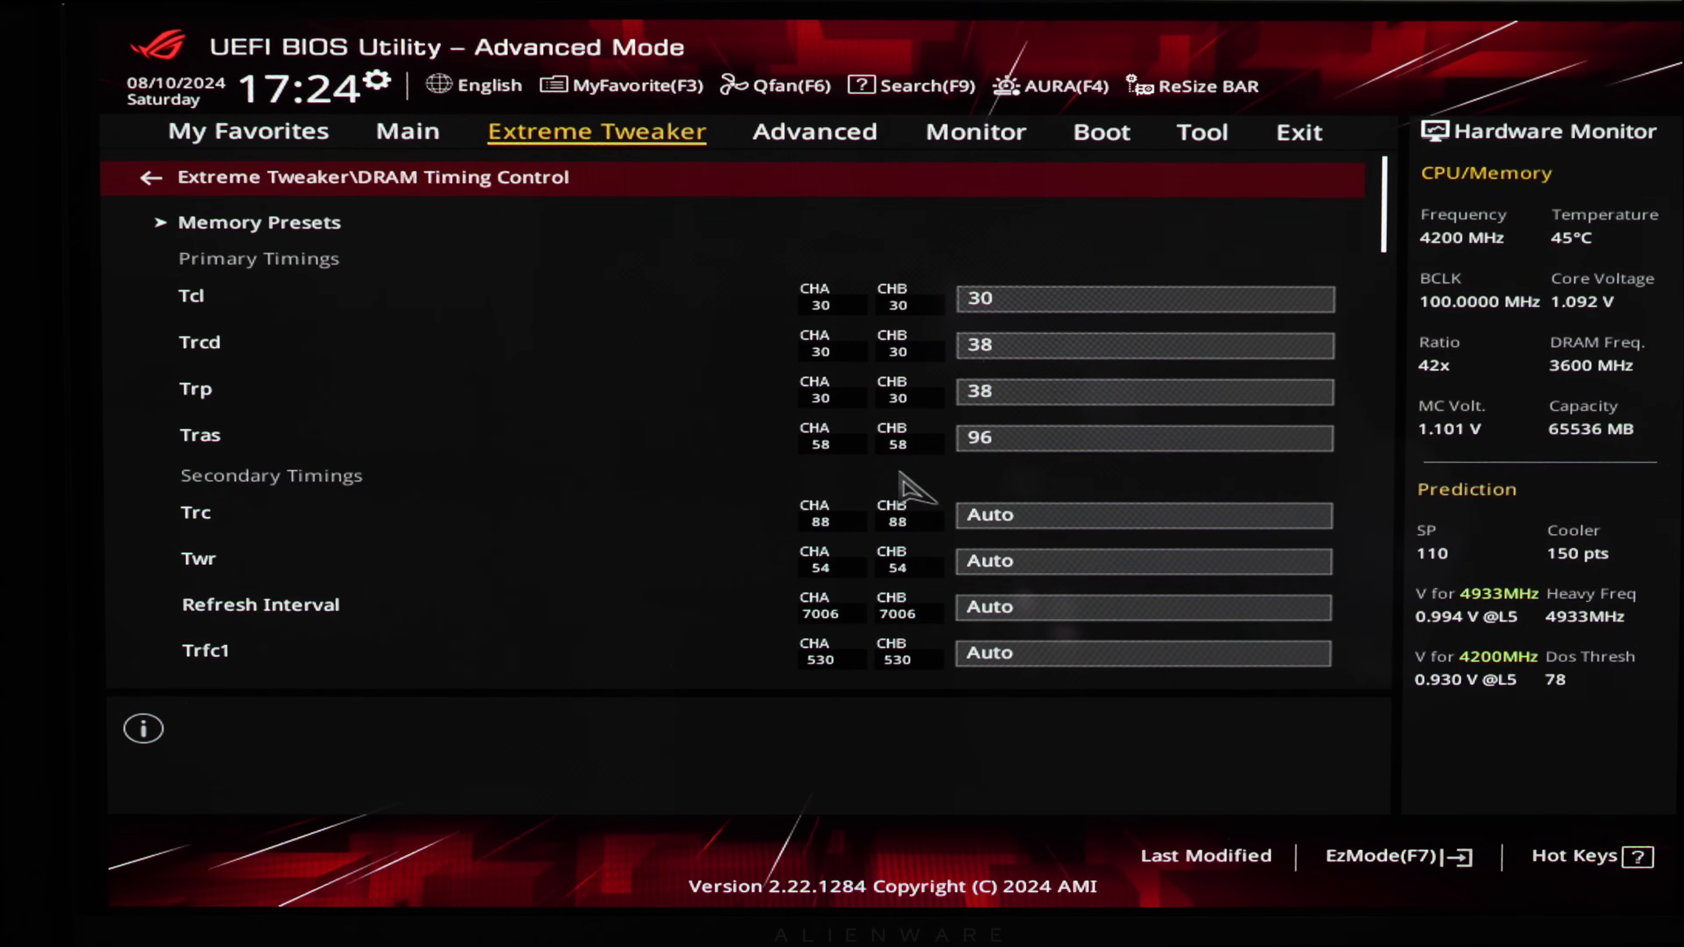
- Set Memory Context Restore to Enabled in the DRAM timing settings
key("Down")
key("Down")
key("Down")
key("Down")
key("Down")
key("Down")
key("Down")
key("Down")
key("Down")
key("Down")
key("Down")
key("Down")
key("Down")
key("Down")
key("Down")
key("Down")
key("Down")
key("Down")
key("Down")
key("Down")
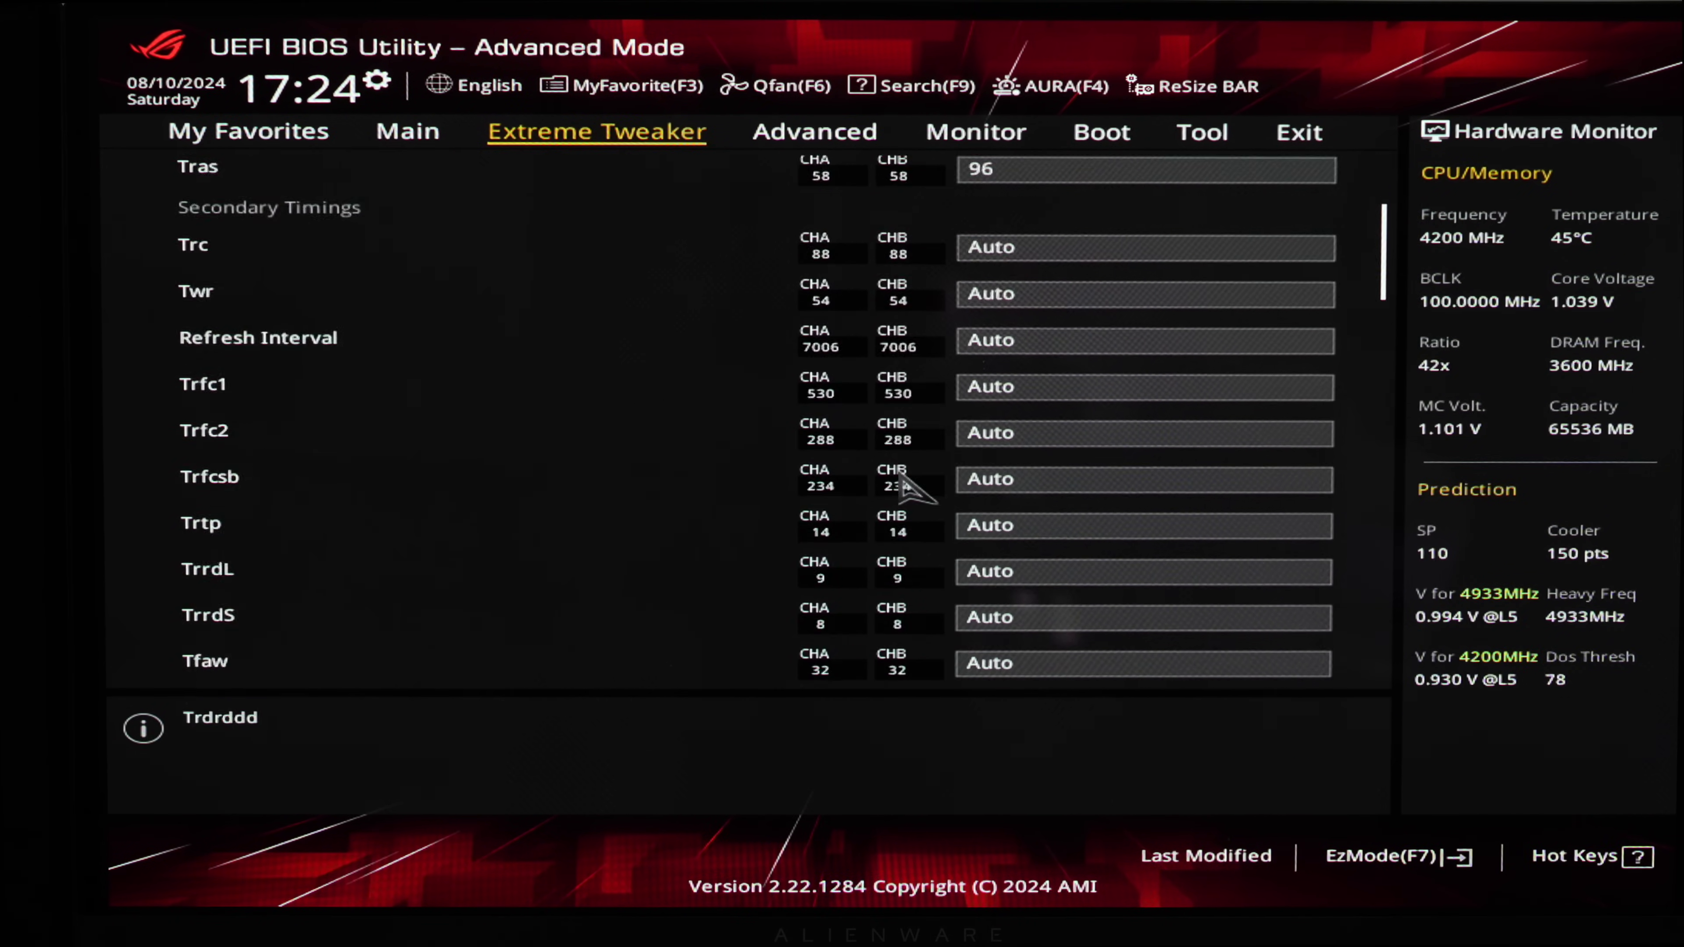
key("Down")
key("Down")
key("Down")
key("Down")
key("Down")
key("Down")
key("Down")
key("Down")
key("Down")
key("Down")
key("Down")
key("Down")
key("Down")
key("Down")
key("Down")
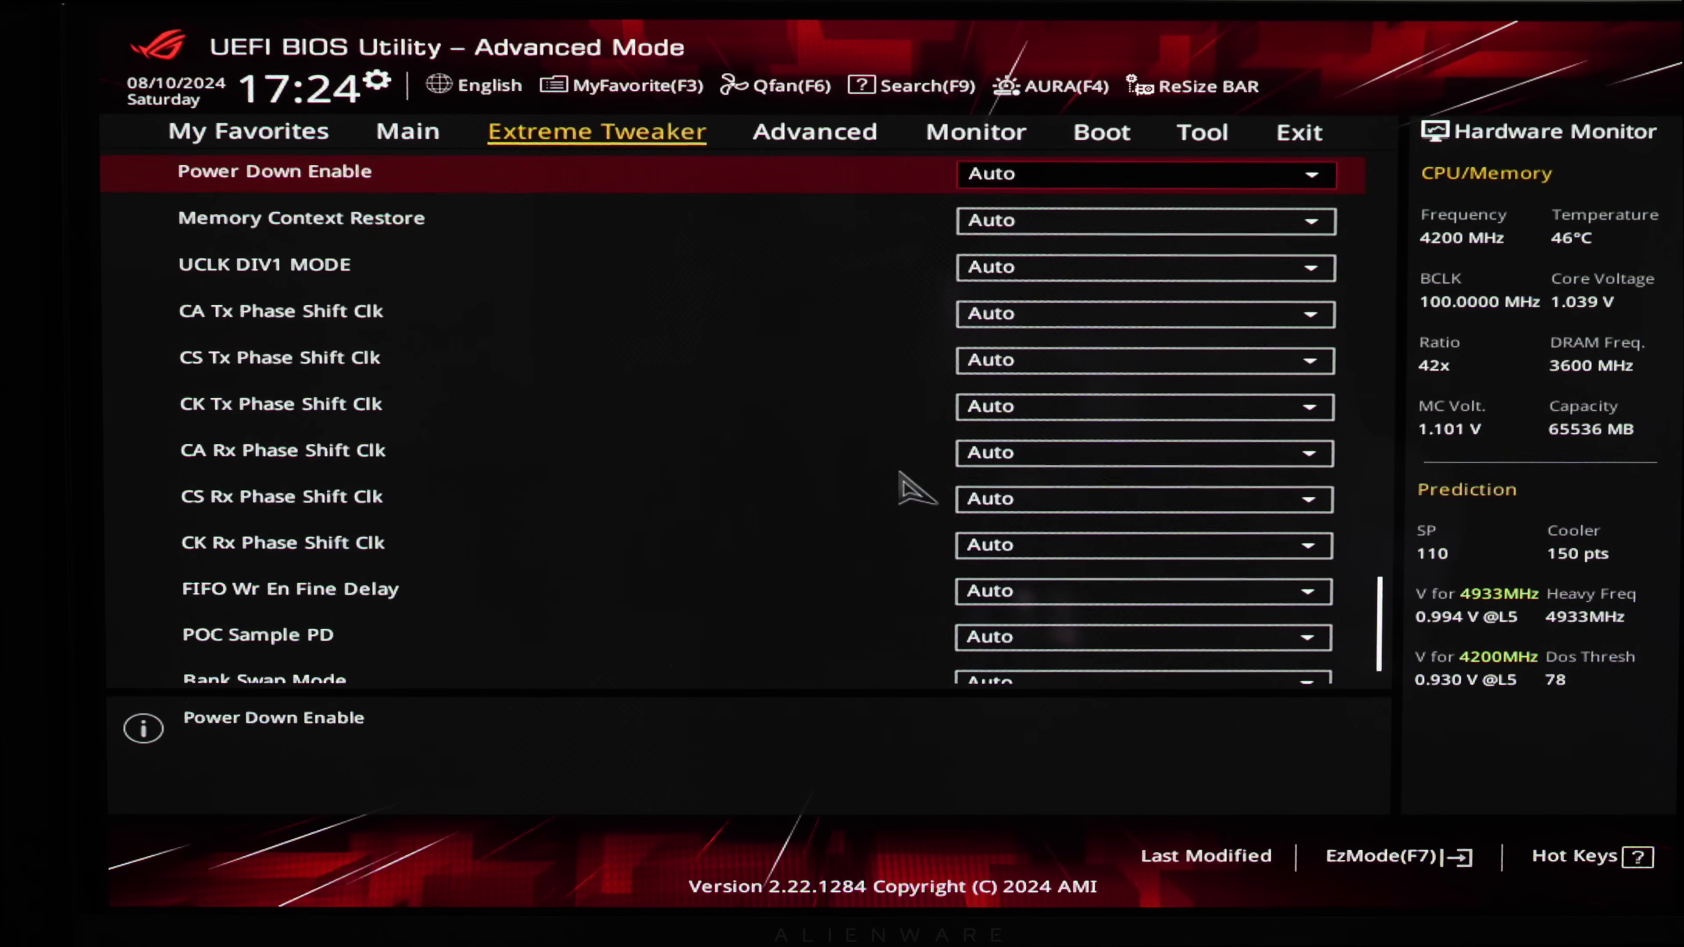
key("Return")
key("Down")
key("Return")
key("Up")
key("Up")
key("Up")
key("Up")
key("Up")
key("Up")
key("Up")
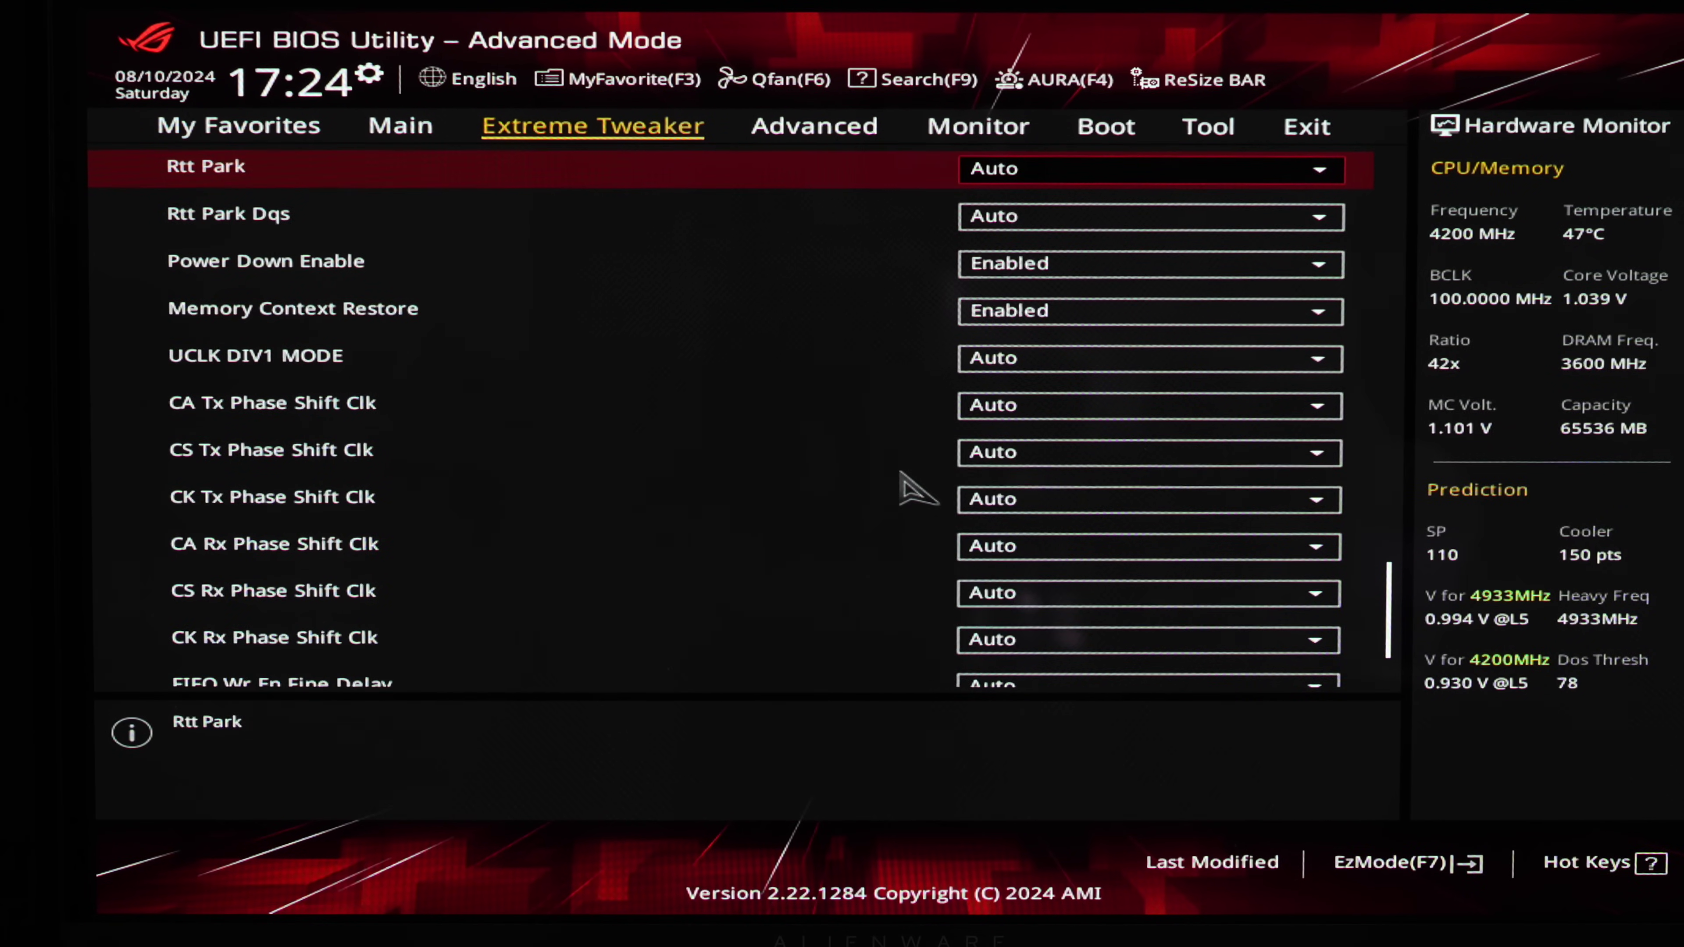
- Save the changes and reset the system from the Exit page
key("Right")
key("Right")
key("Right")
key("Right")
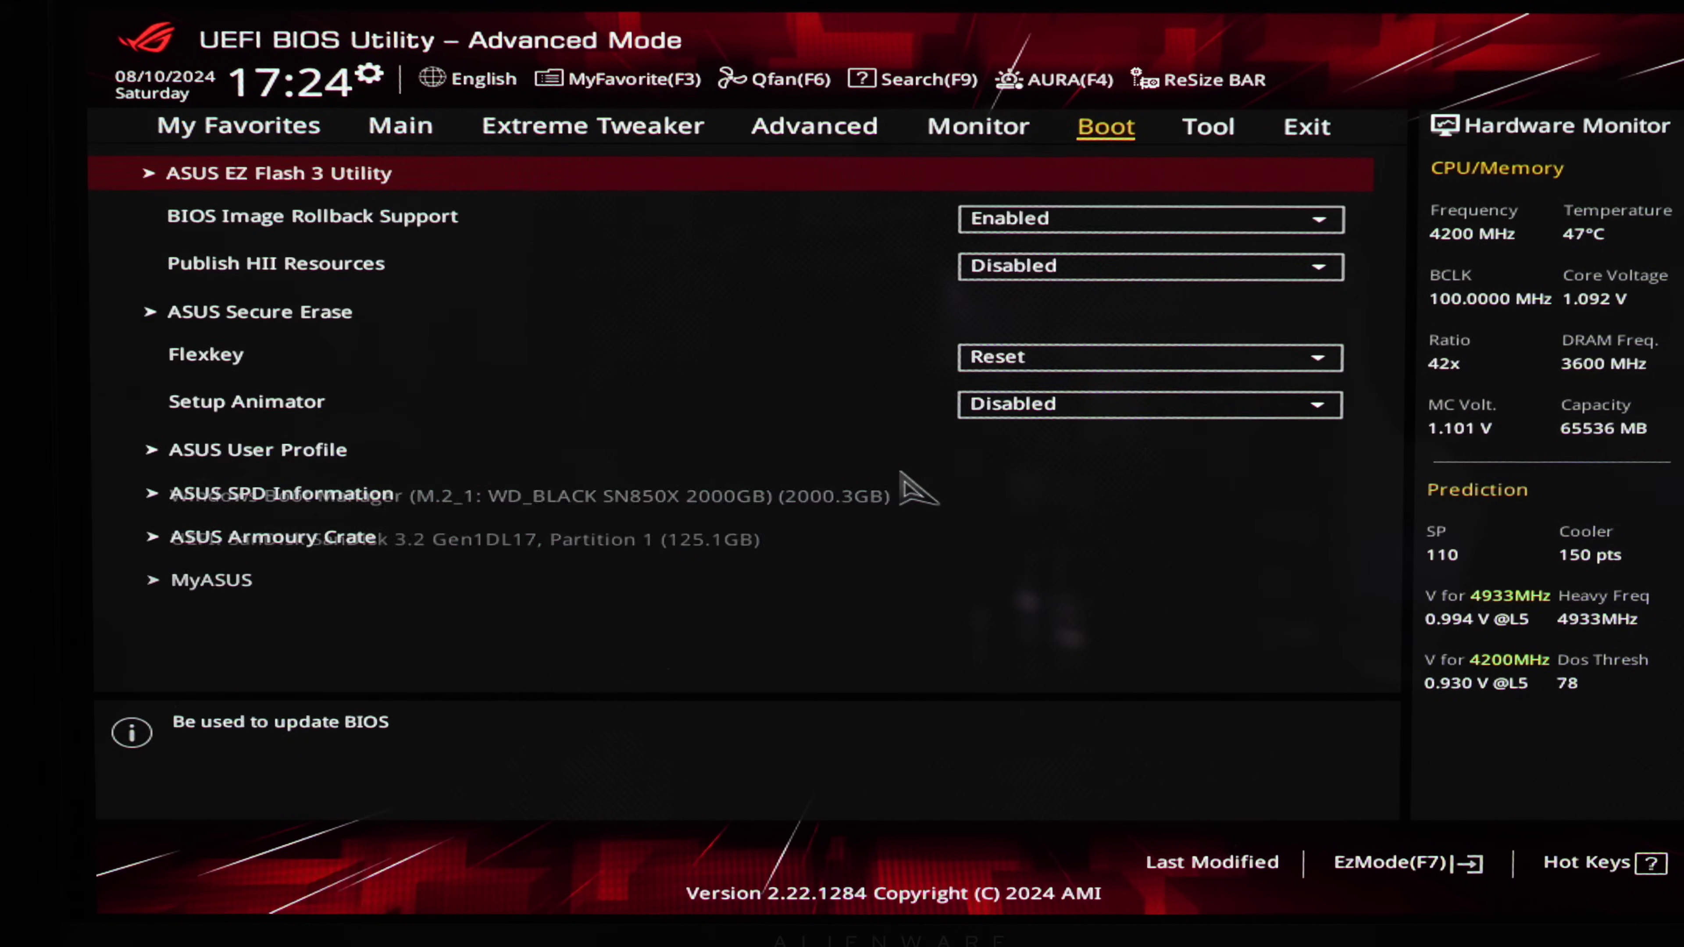
key("Right")
key("Down")
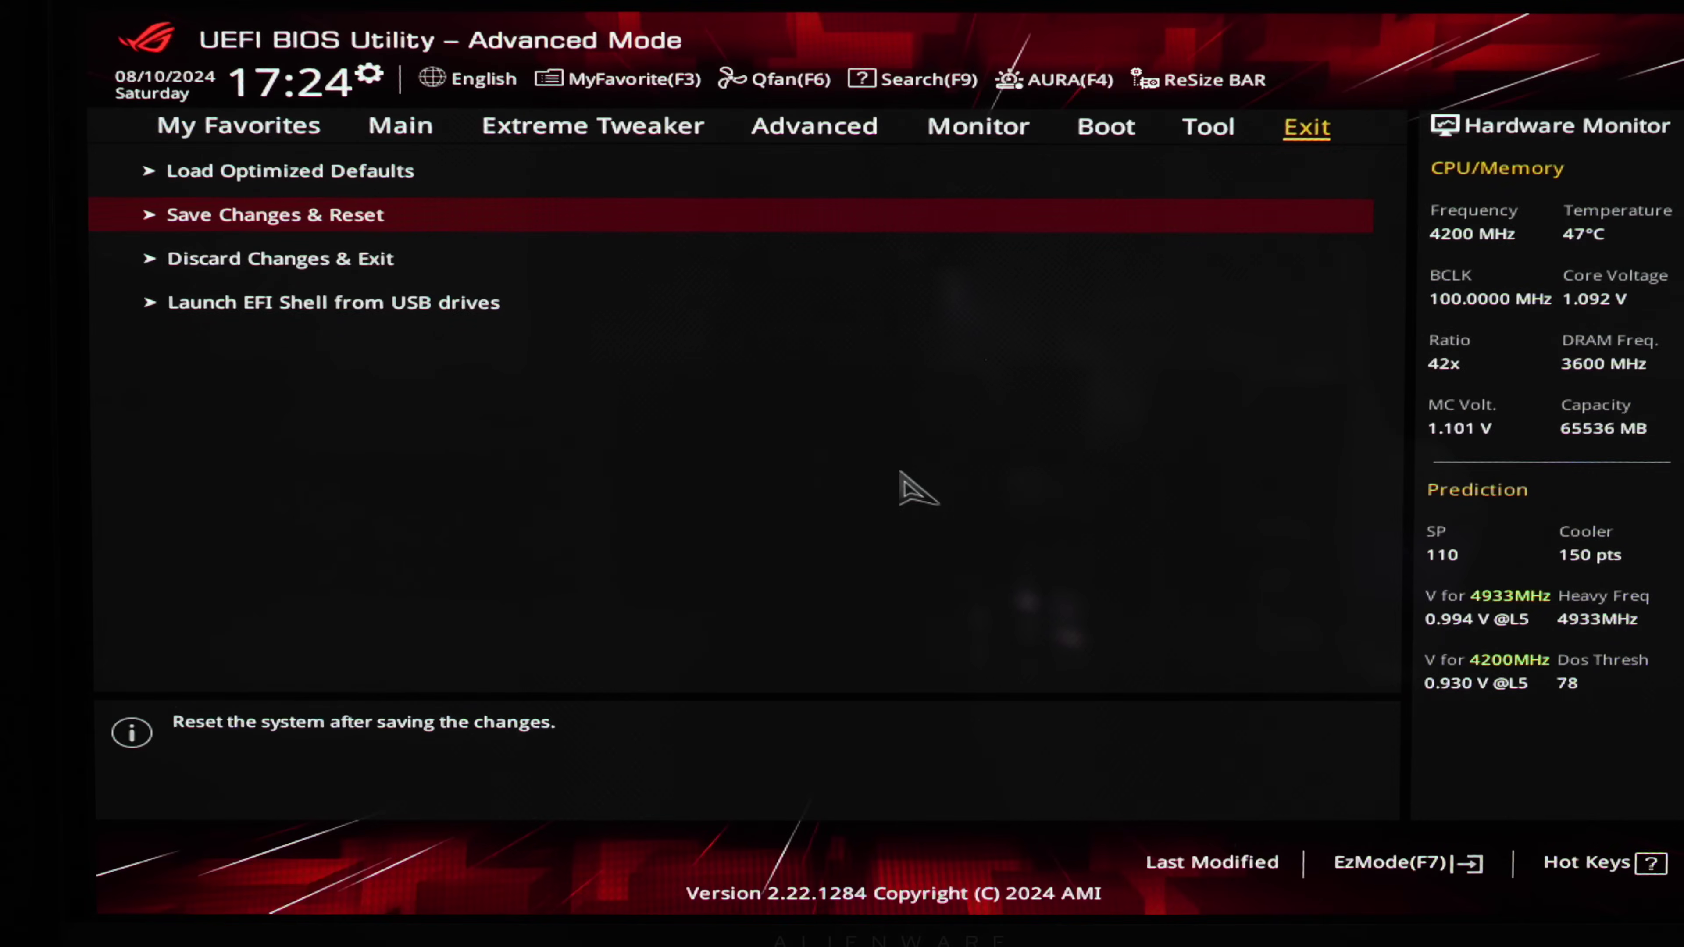
key("Return")
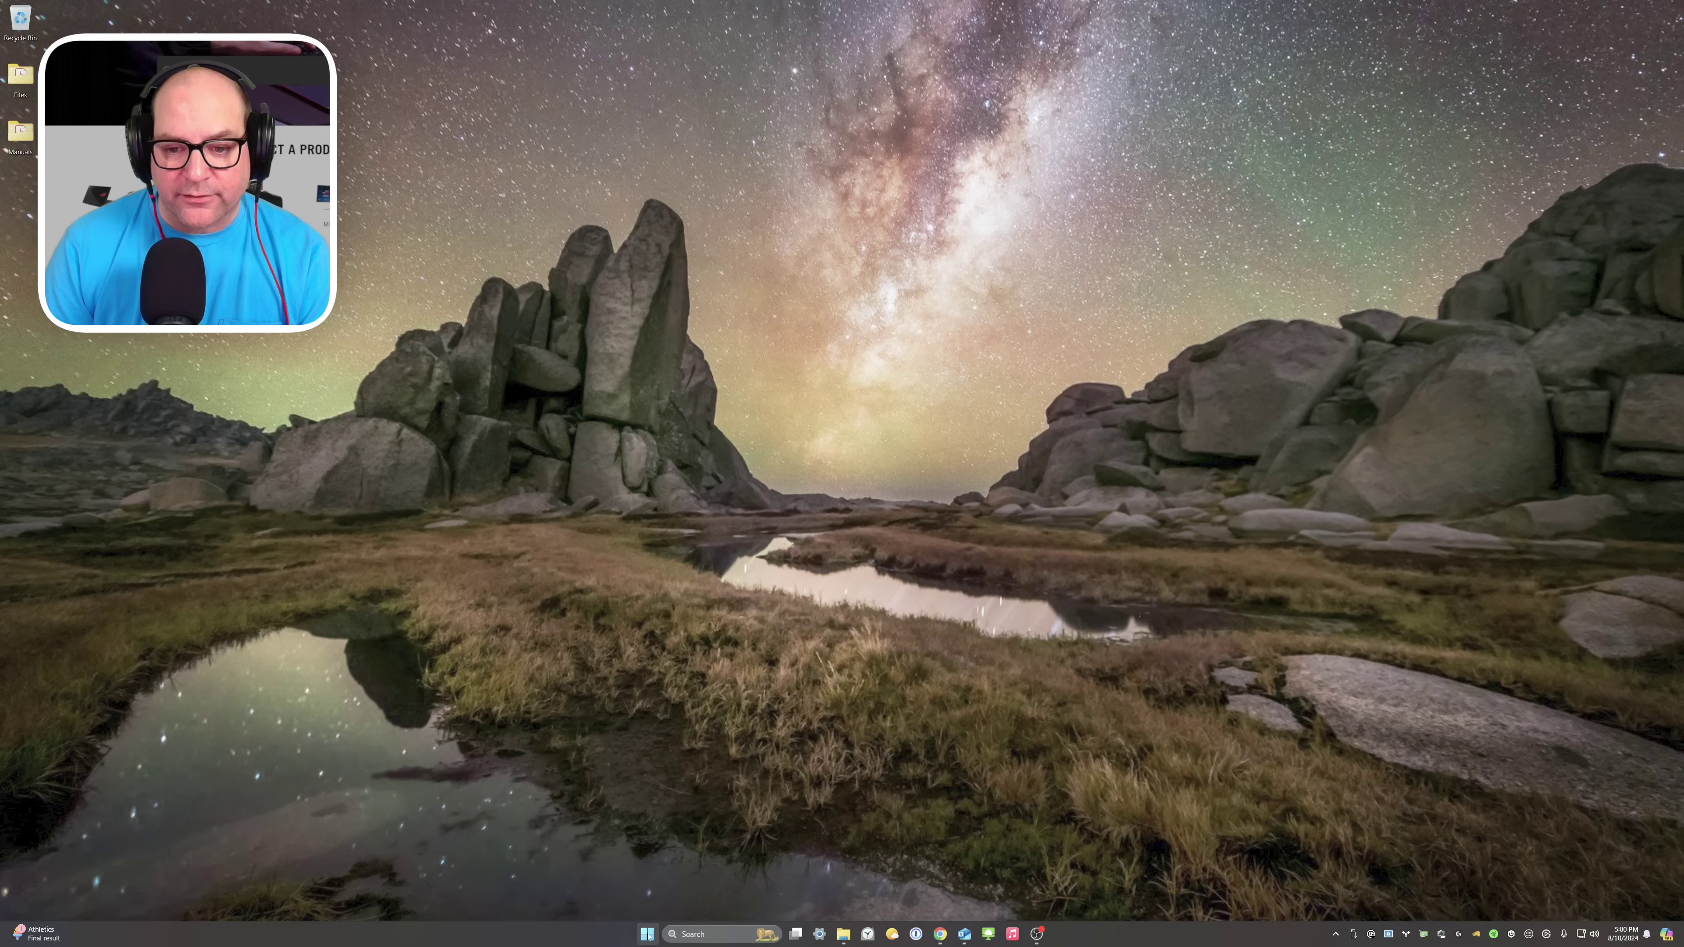
- Open the Windows Start menu with the Windows key
key("super")
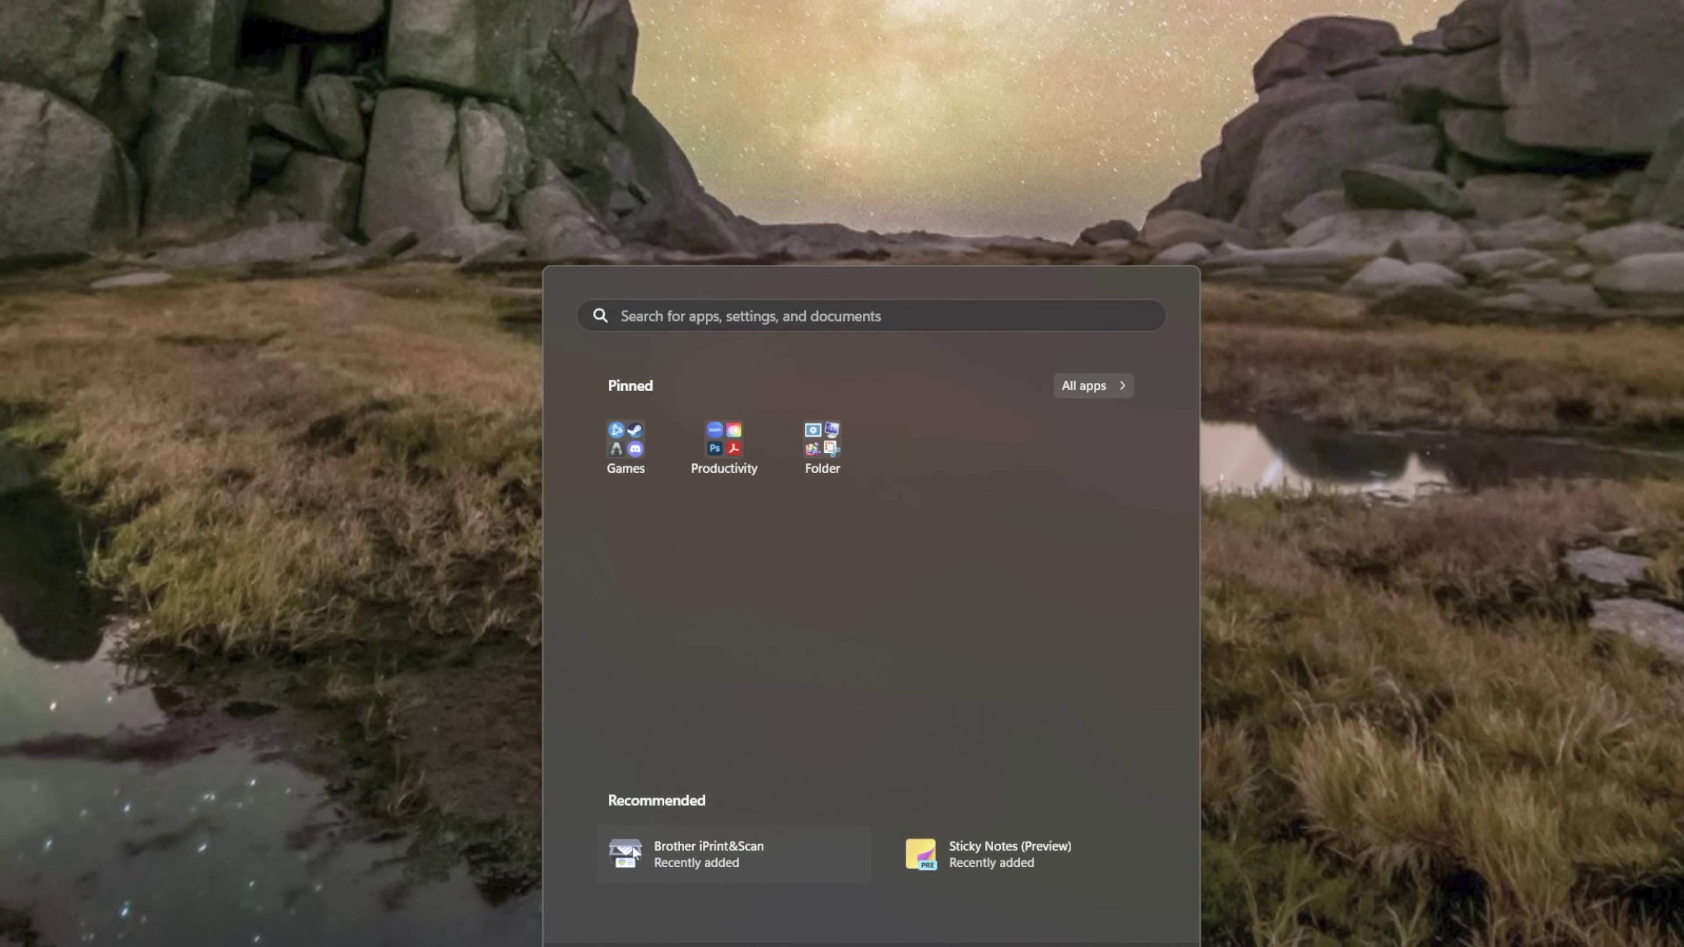
- Search 'system', launch System Information, and check BIOS Version/Date reads 2204, 8/2/2024
type("system")
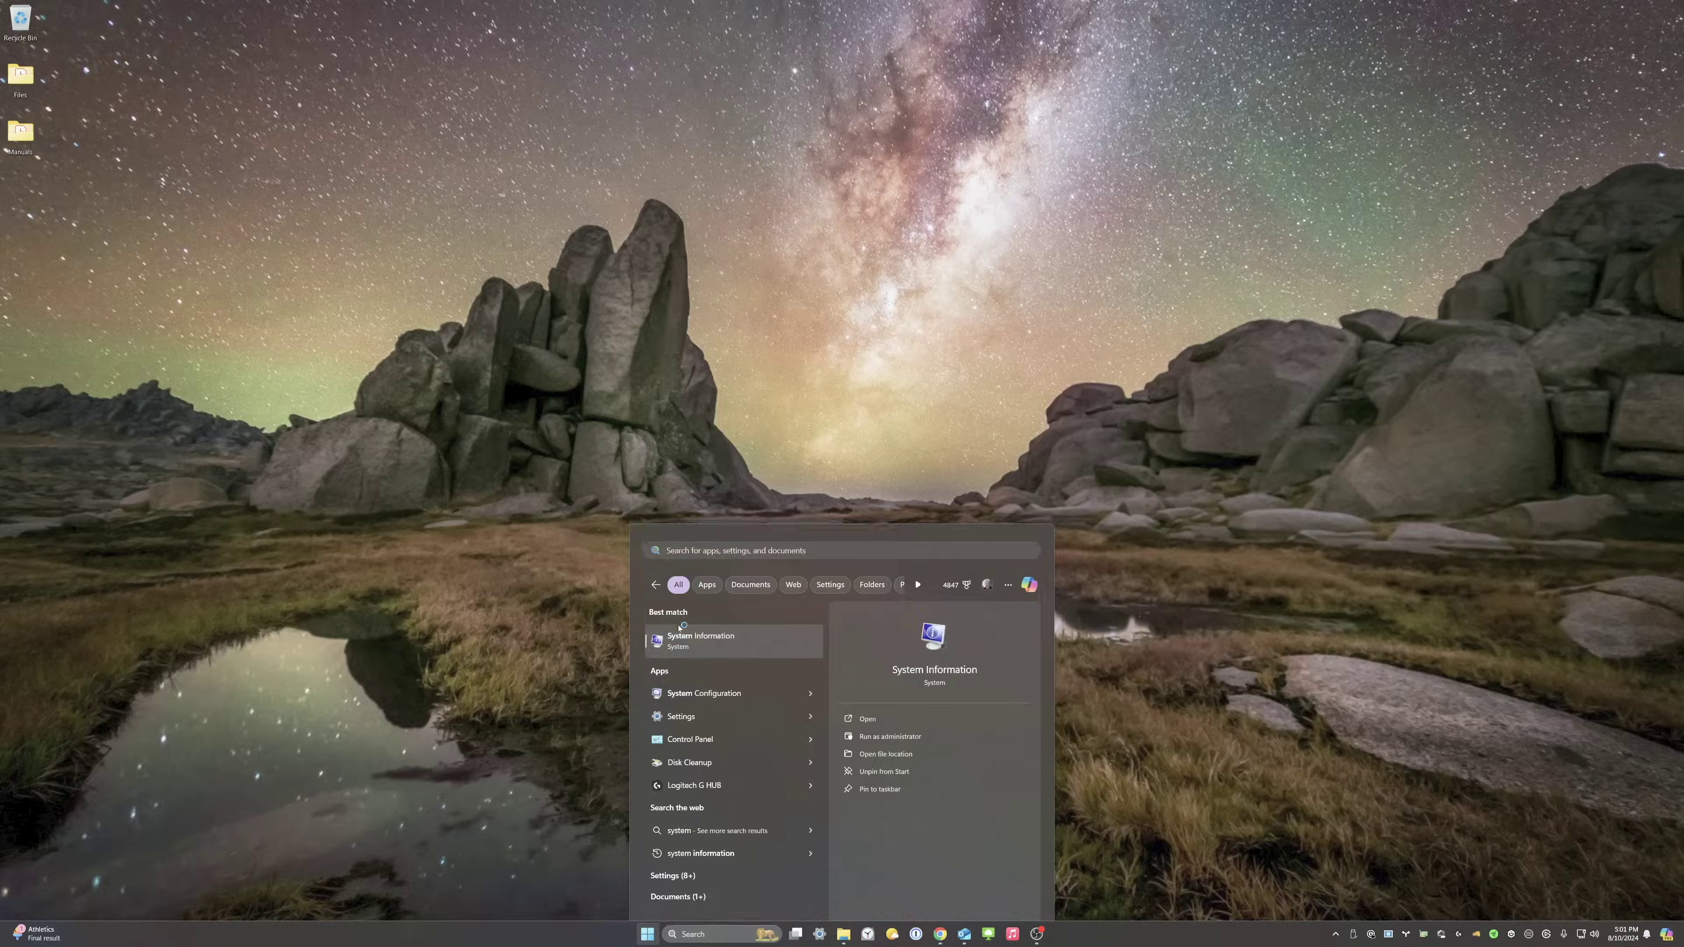
left_click(592, 464)
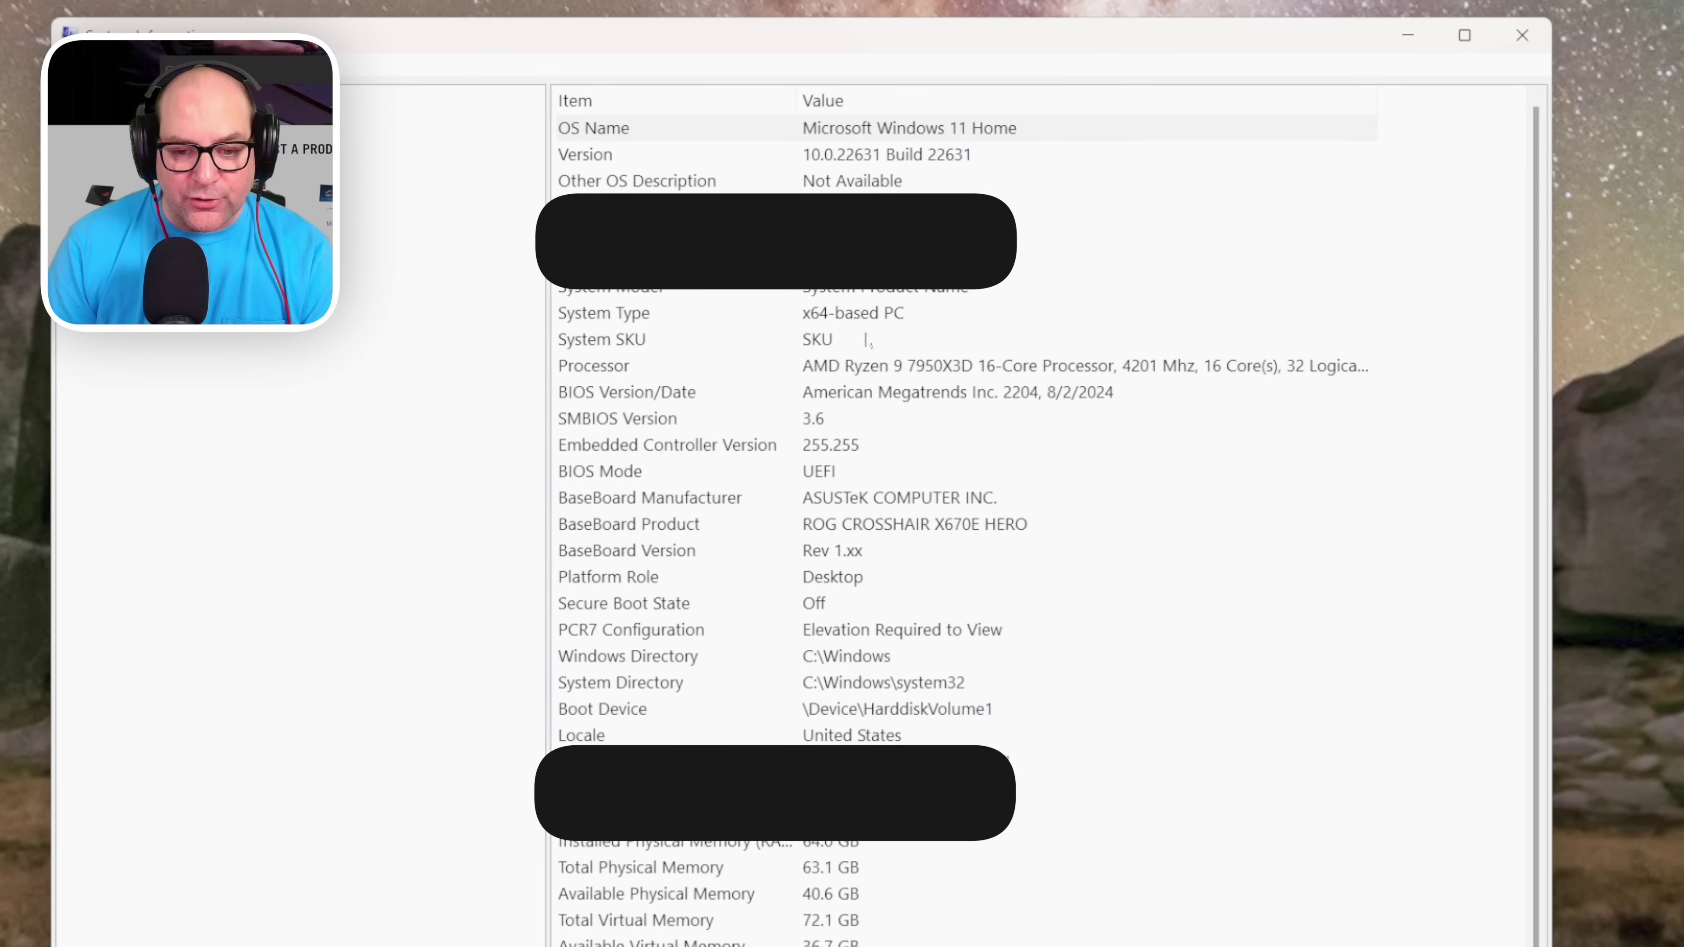
left_click(802, 398)
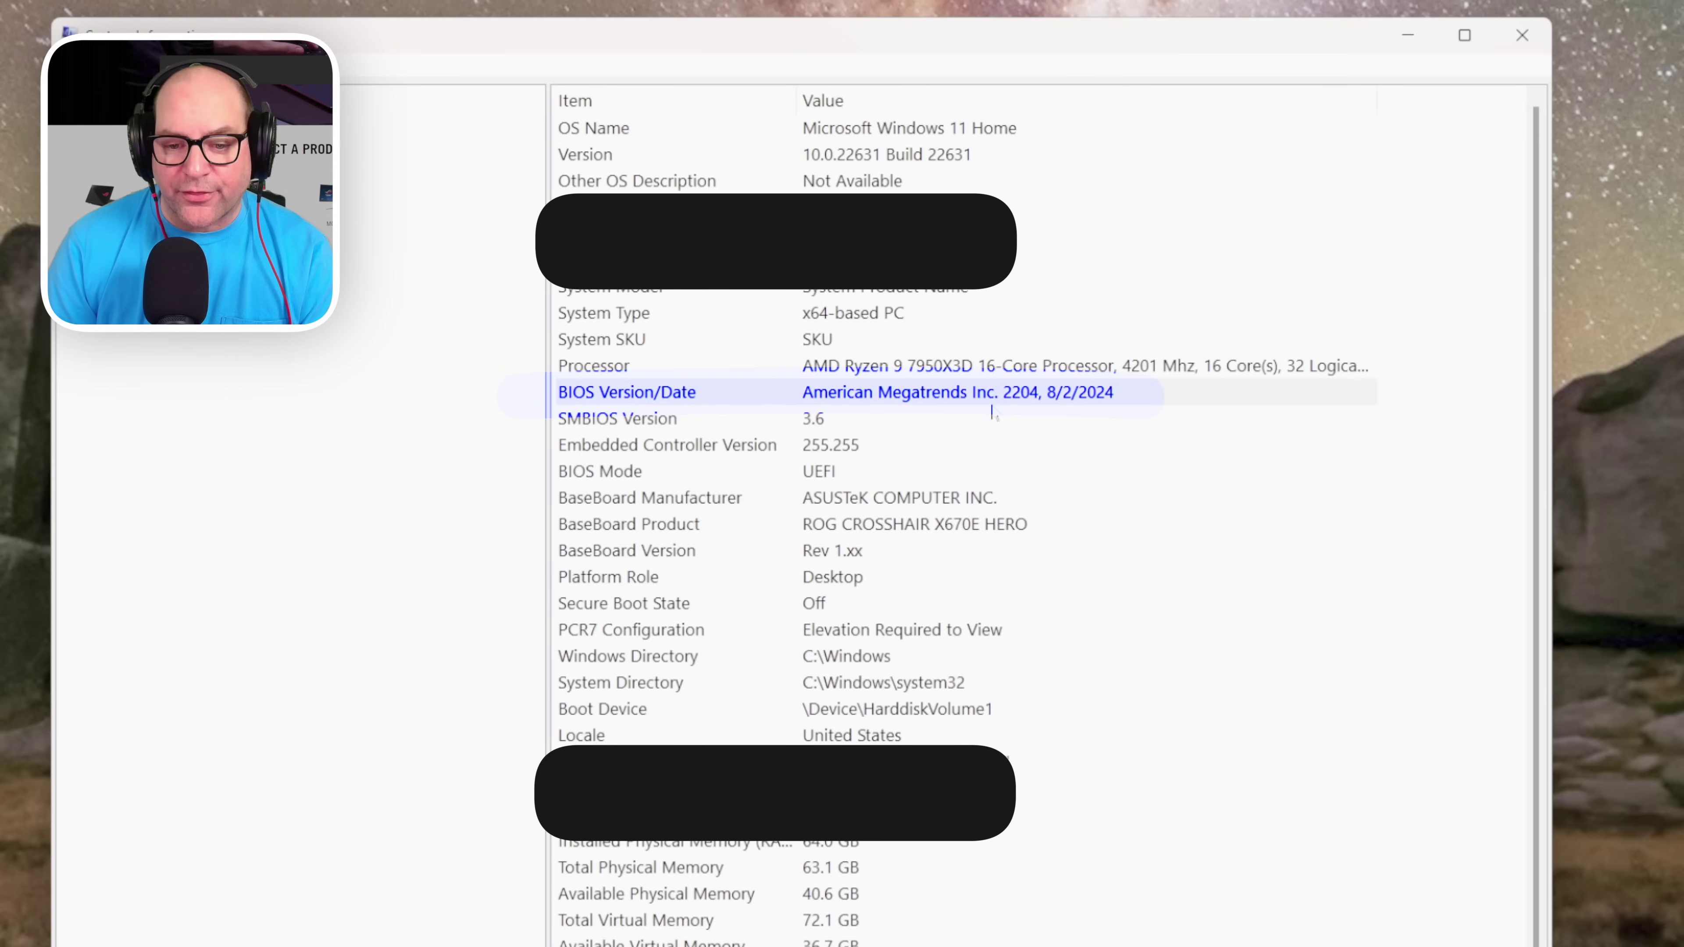